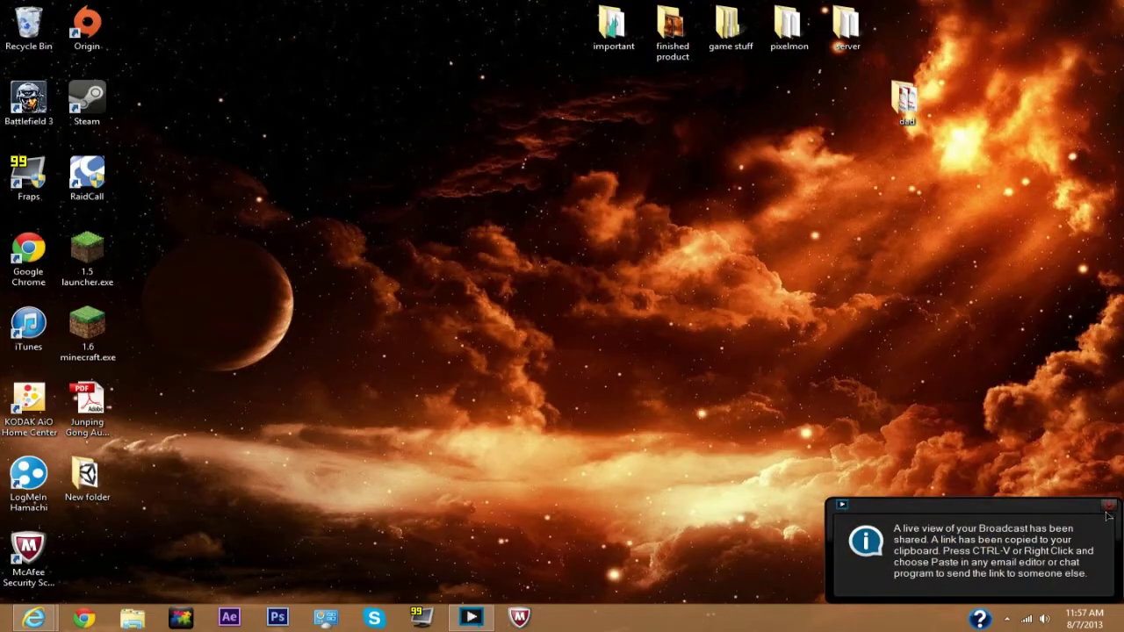
Close the broadcast notification popup in the bottom-right corner of the desktop.
click(1108, 505)
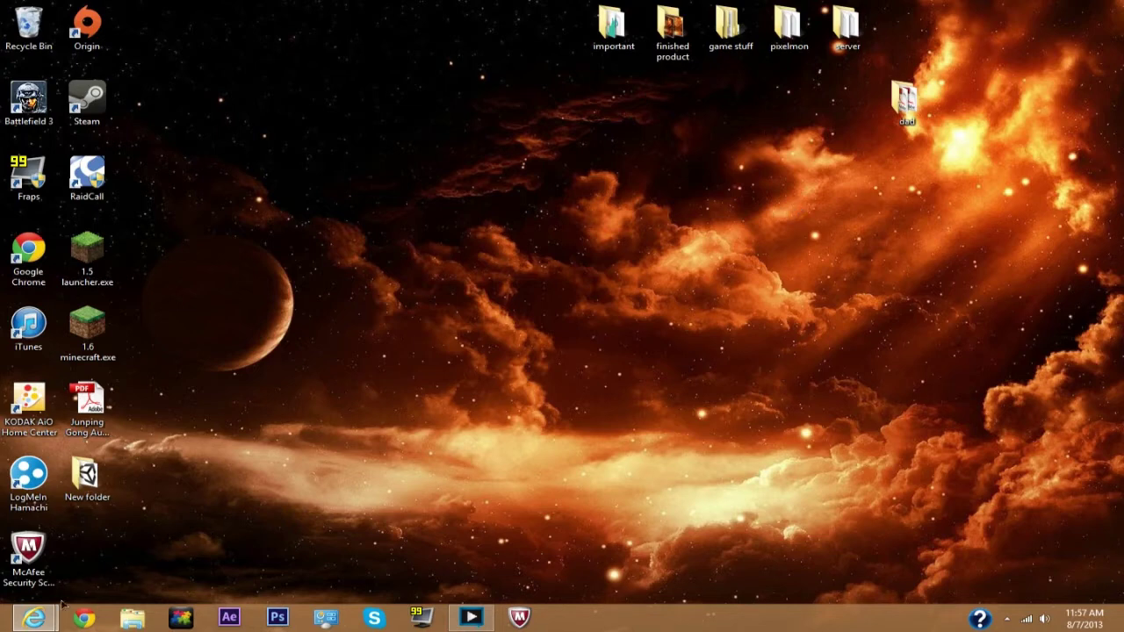
Bring the Pixelmon Internet Explorer window forward and open its DOWNLOADS page.
mouse_move(35, 618)
mouse_move(220, 575)
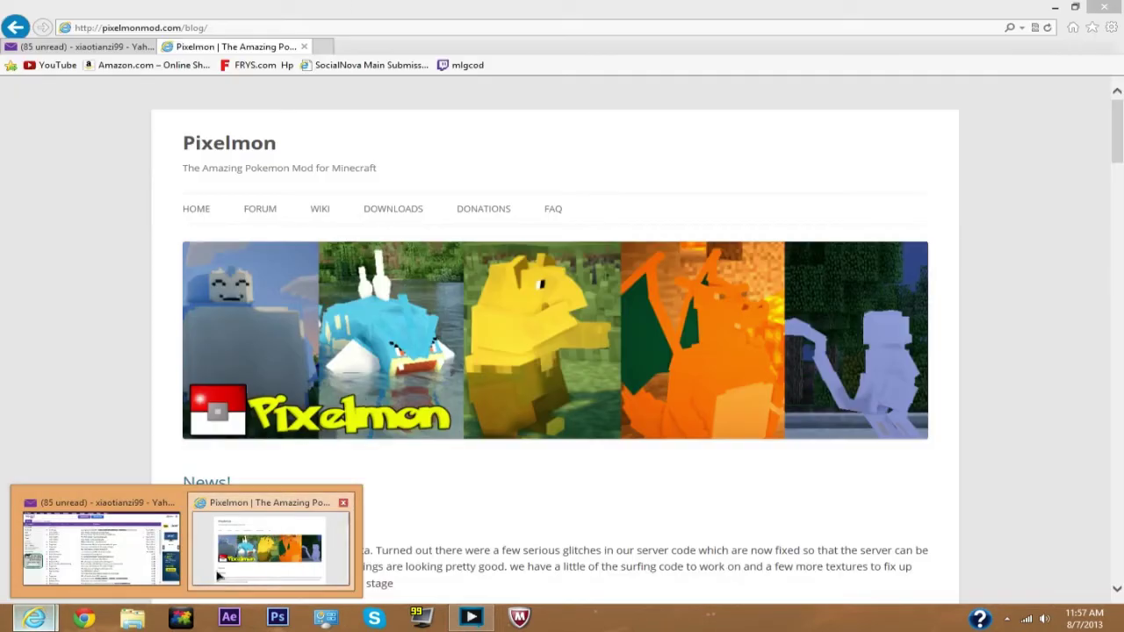
click(283, 540)
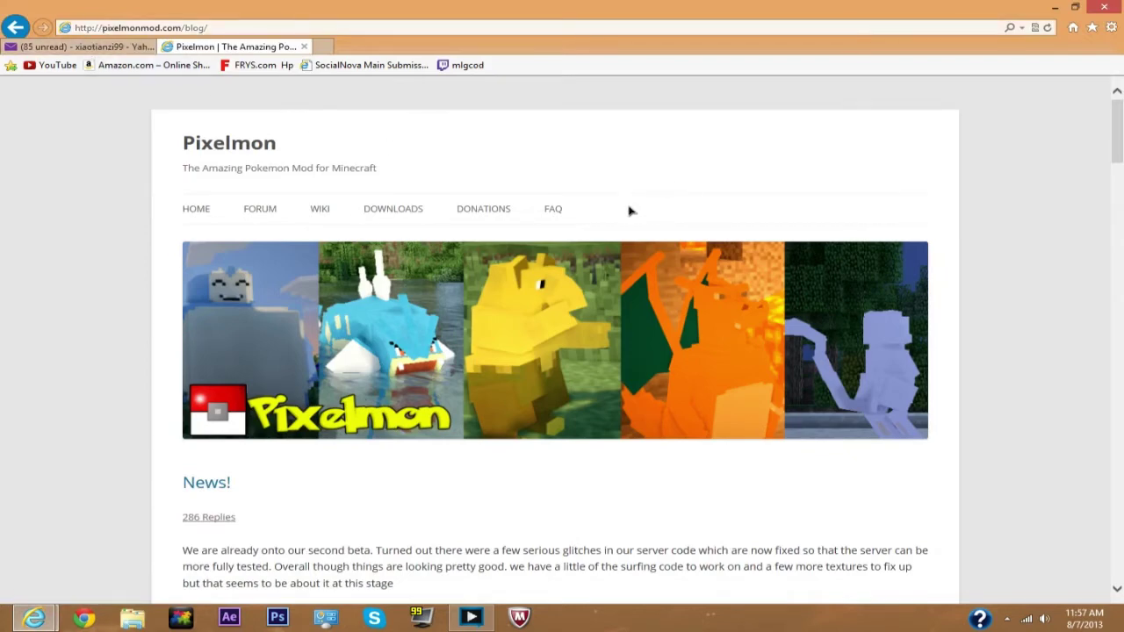
scroll(550, 213, down, 2)
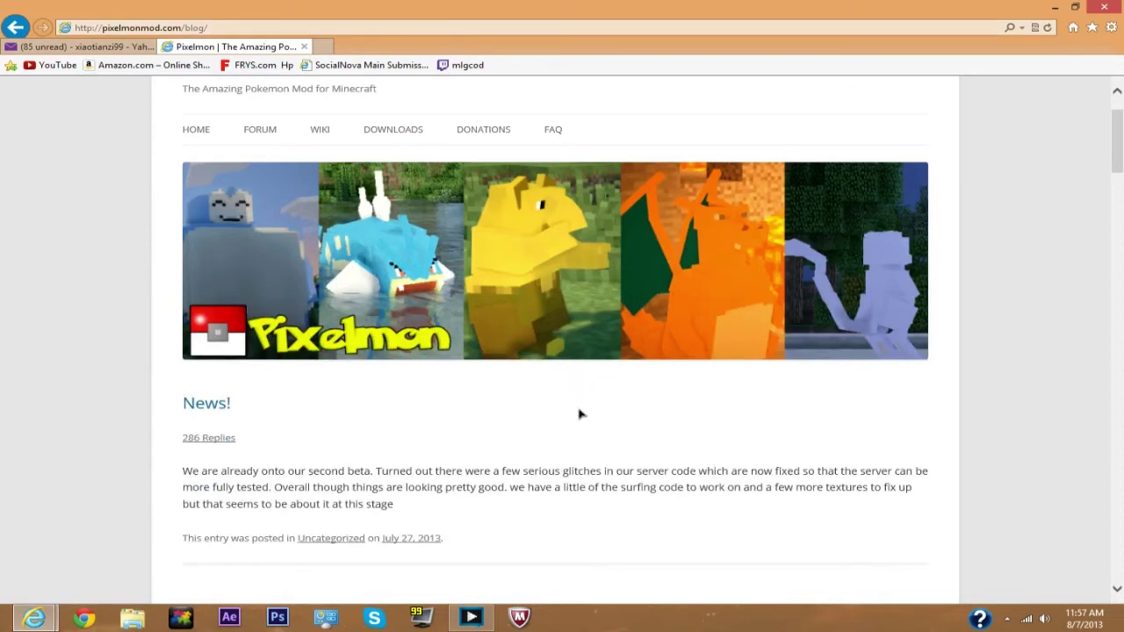
scroll(444, 154, up, 2)
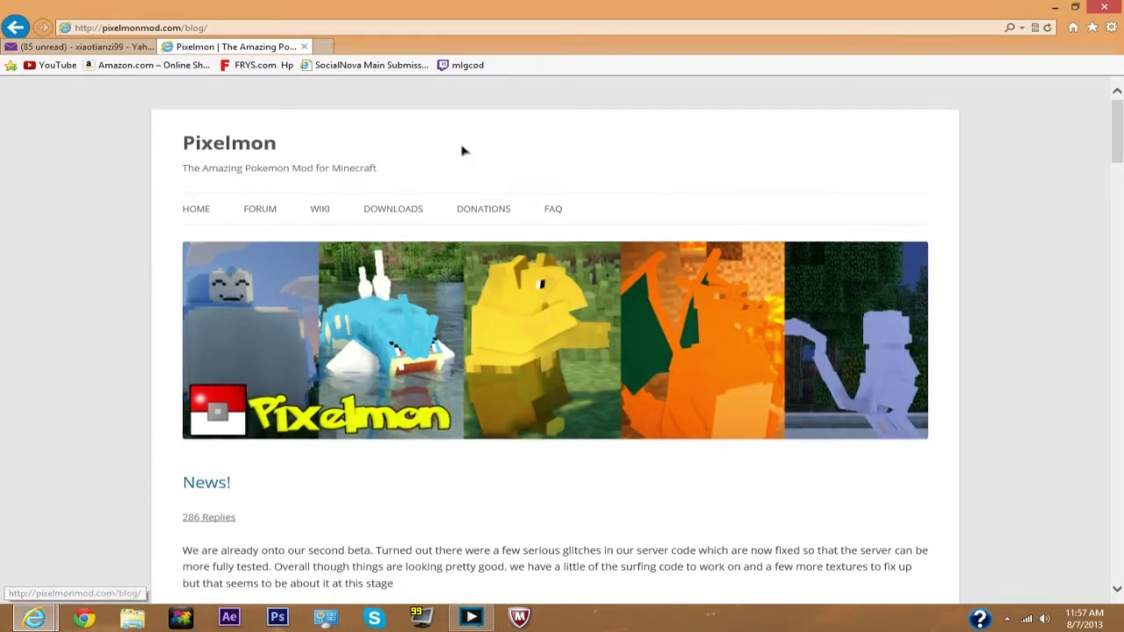
click(398, 214)
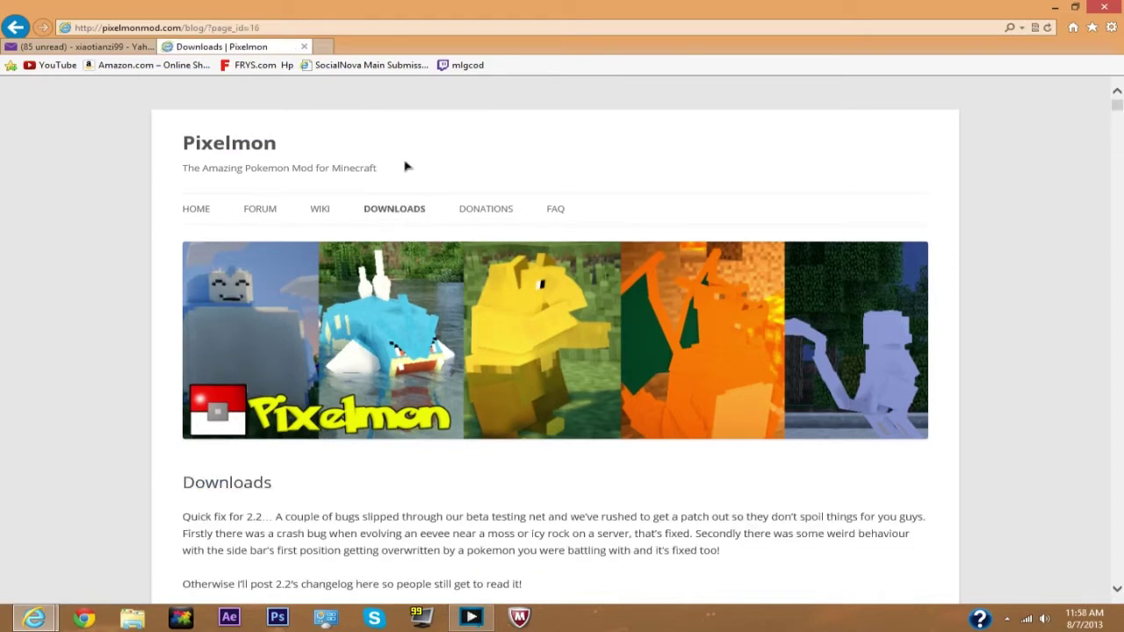
Scroll past the changelog and follow 4Shared Link 1 for Pixelmon 2.2.1 Install.
scroll(419, 208, down, 6)
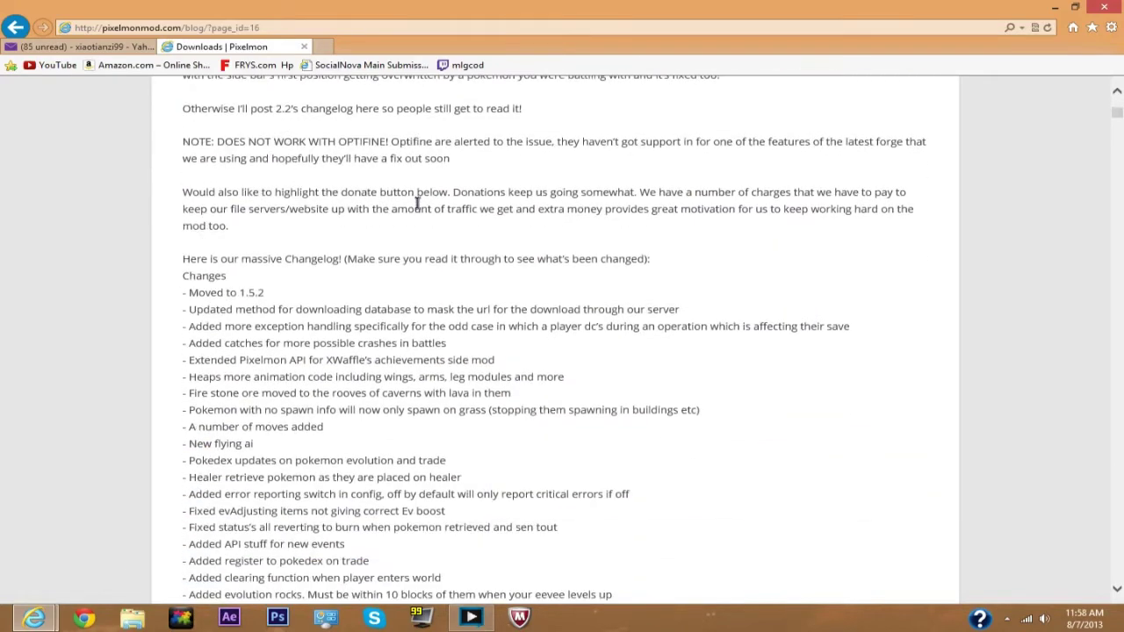
scroll(418, 202, up, 1)
drag(183, 342, 756, 590)
scroll(698, 457, down, 4)
click(757, 395)
scroll(757, 396, down, 1)
scroll(402, 402, down, 10)
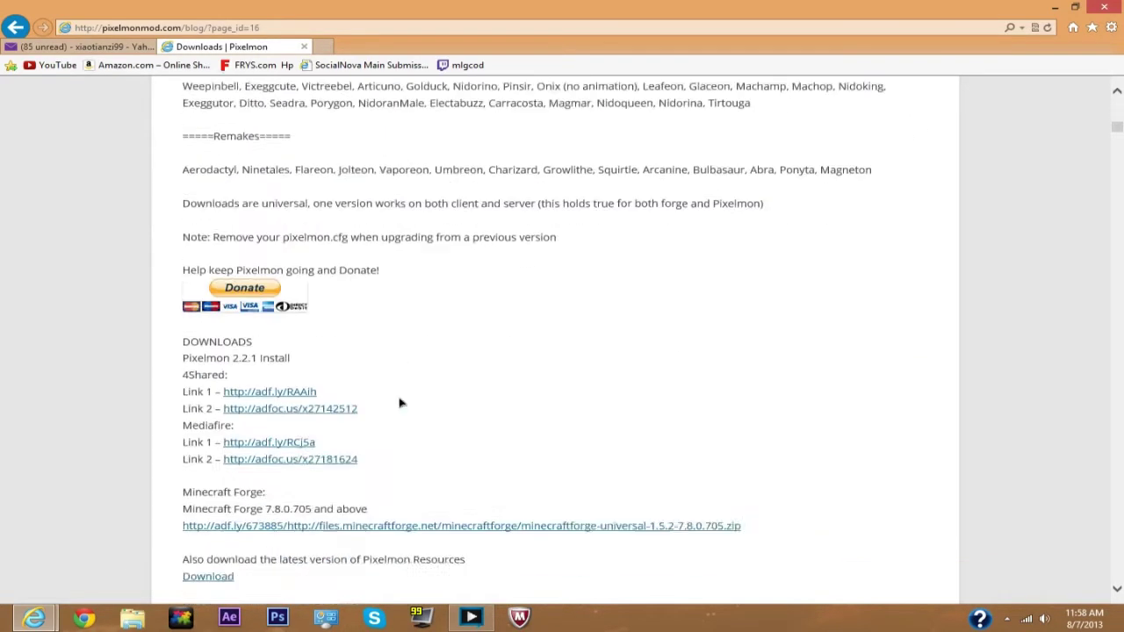
scroll(697, 290, up, 4)
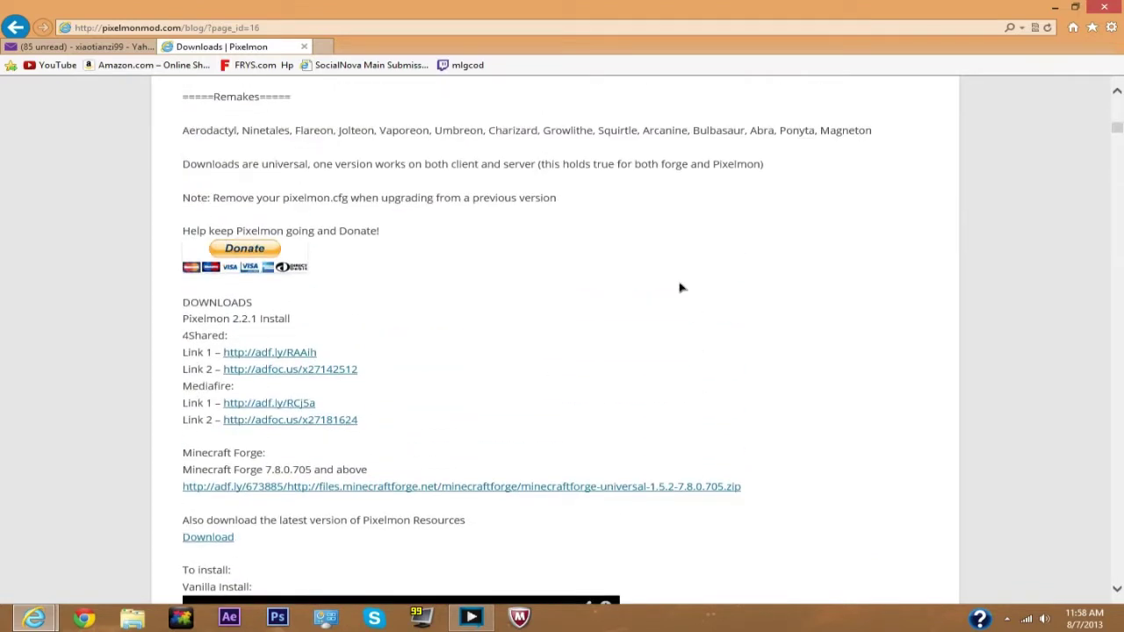
click(264, 353)
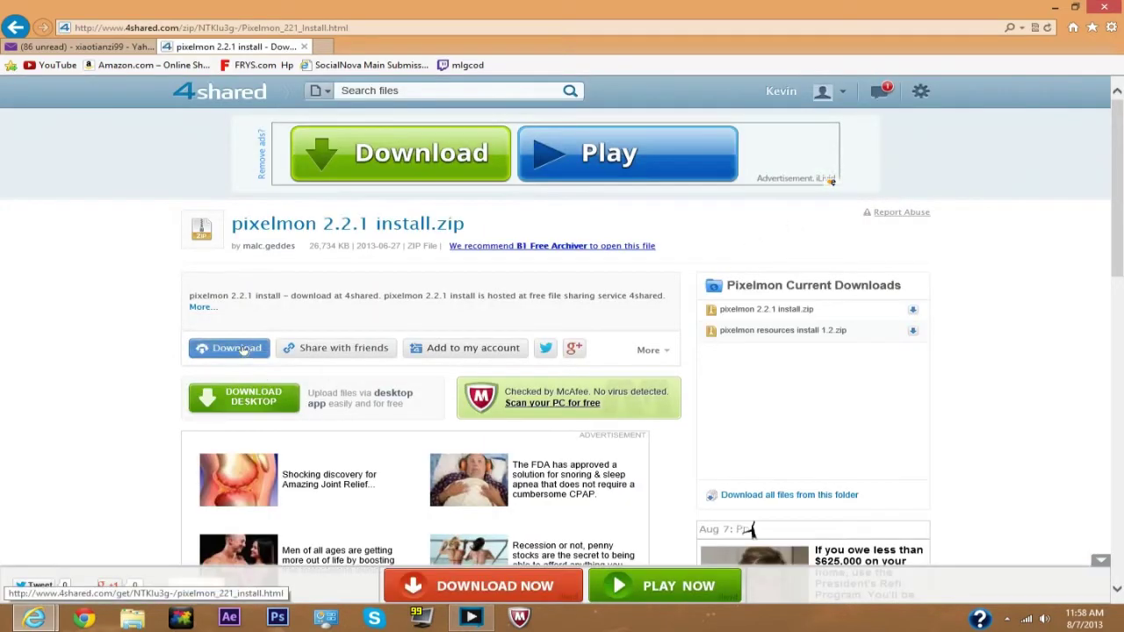
Download pixelmon 2.2.1 install.zip from 4shared through its FREE DOWNLOAD button.
click(239, 349)
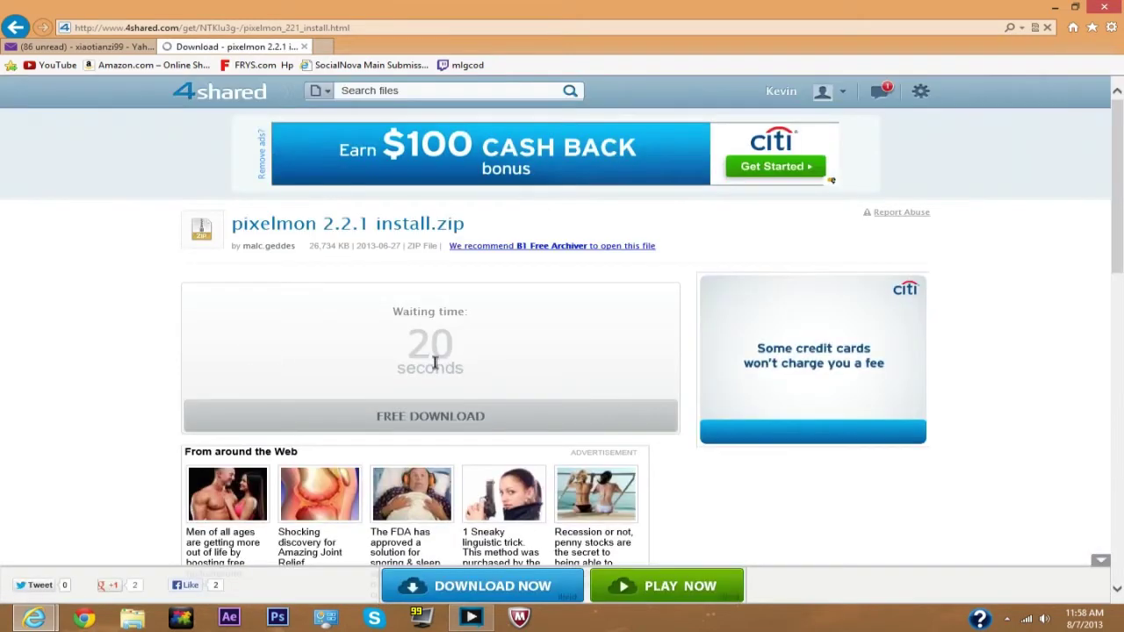
click(439, 417)
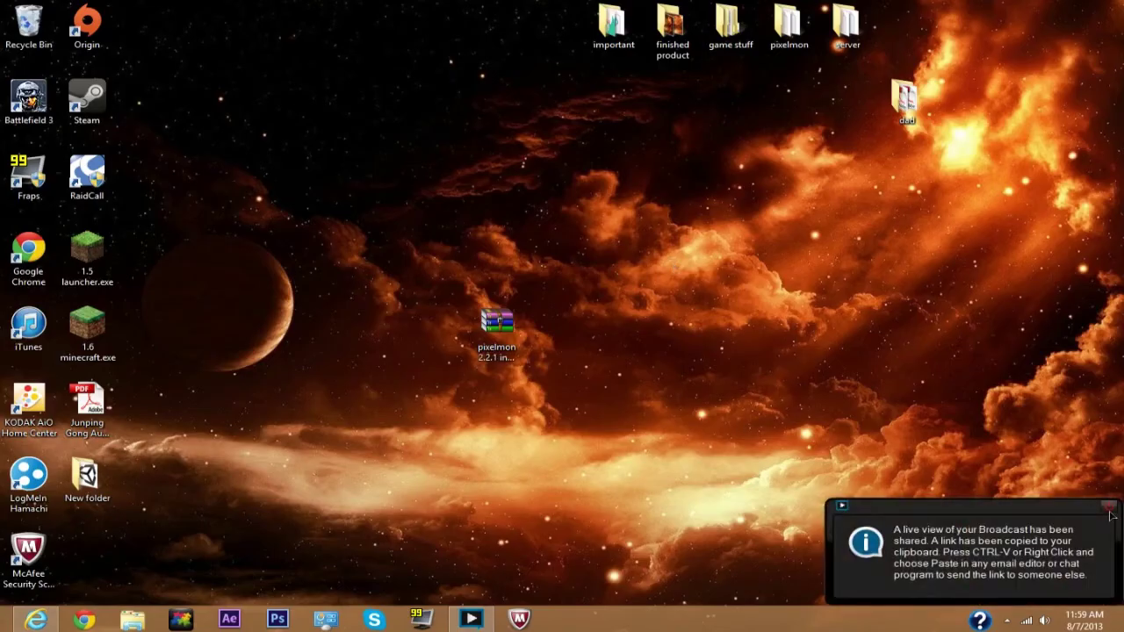
Move the pixelmon archive icon higher up the desktop.
drag(455, 287, 562, 380)
drag(497, 334, 497, 258)
click(620, 263)
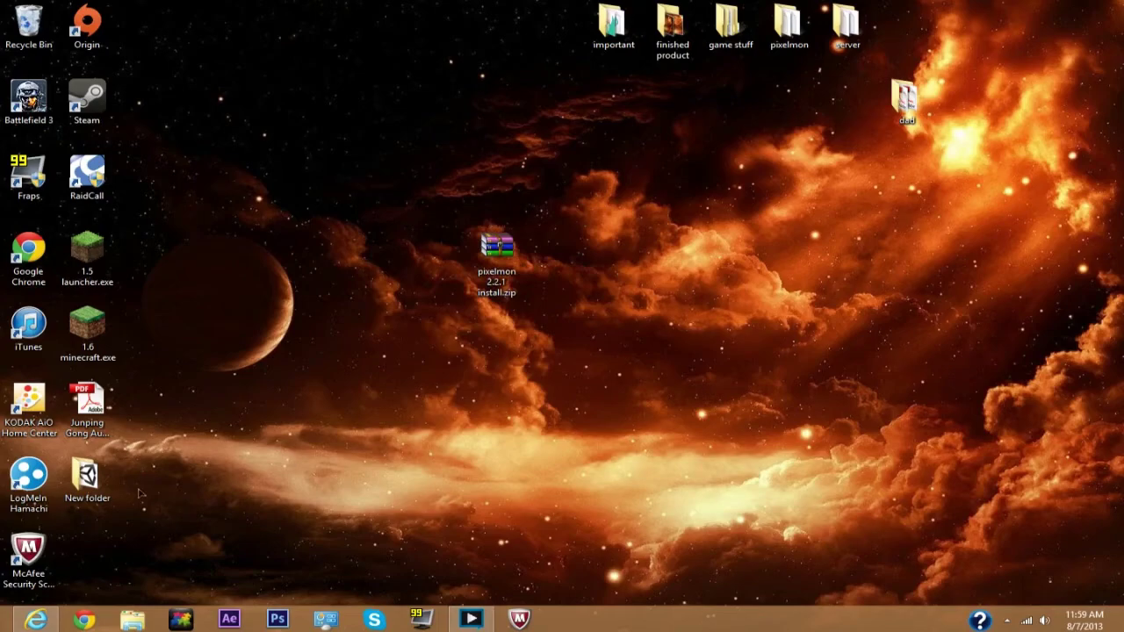
Open the Minecraft Forge download link in a new browser tab.
click(35, 620)
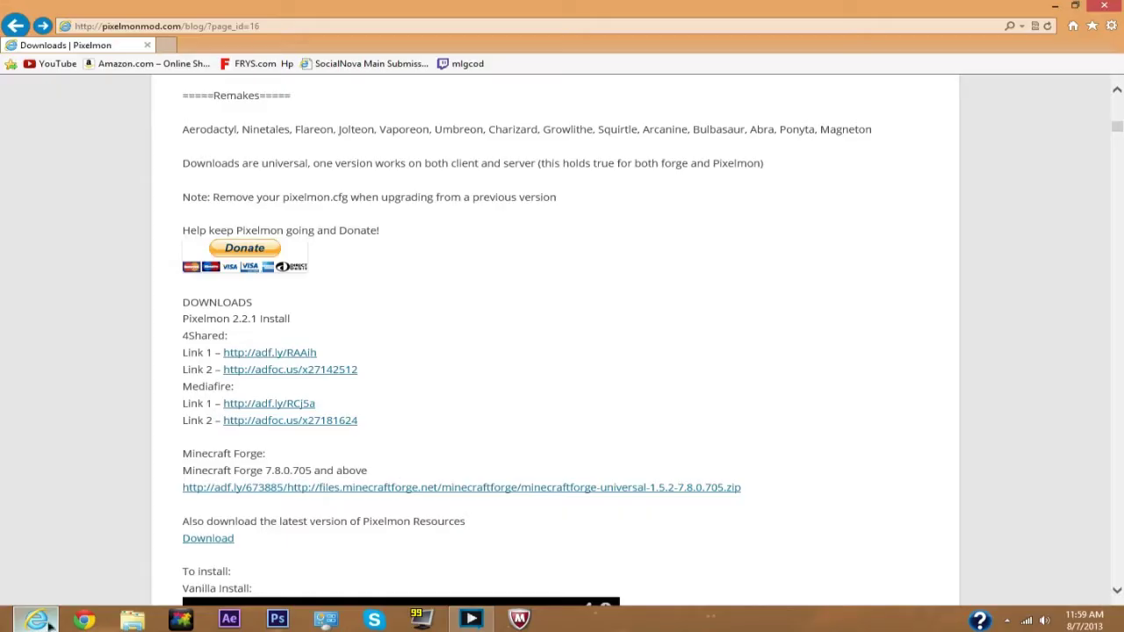
click(602, 431)
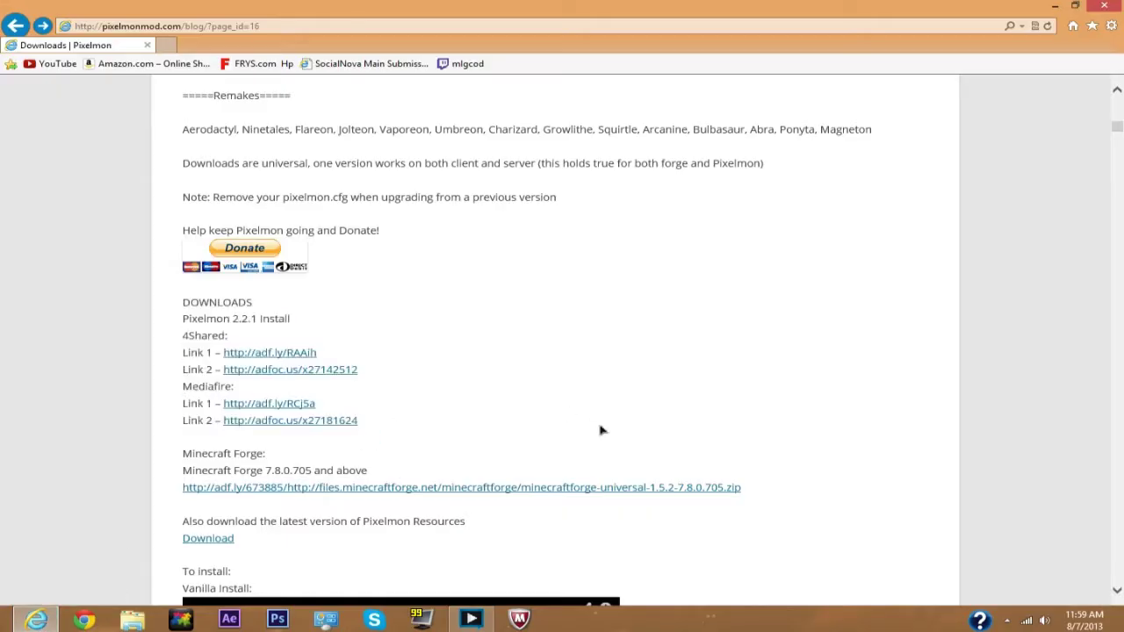
right_click(337, 489)
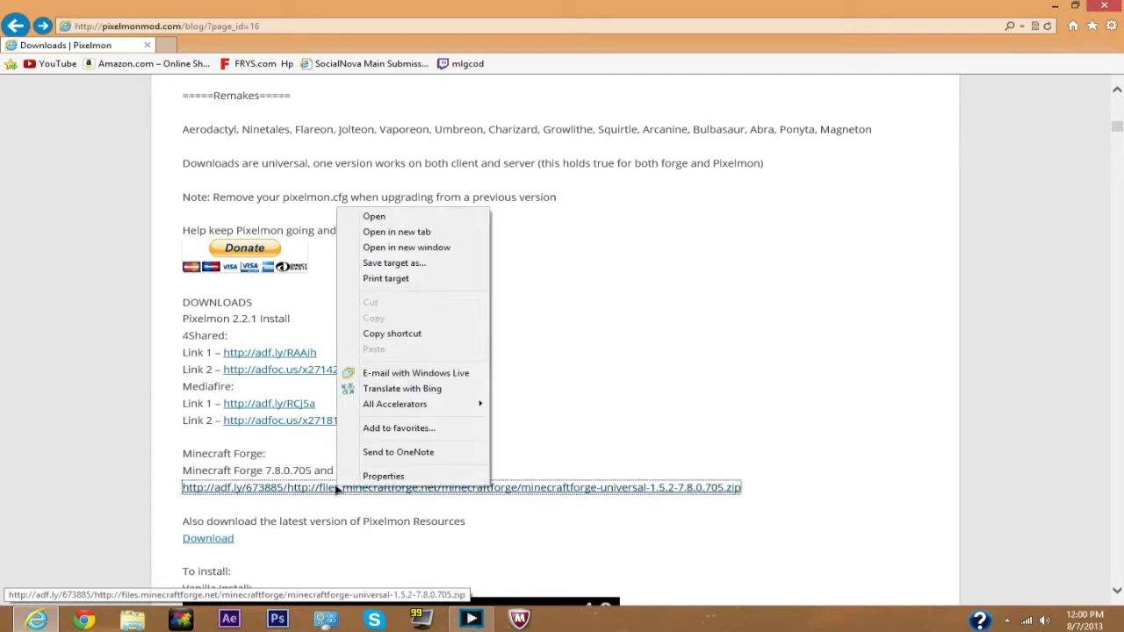
click(422, 232)
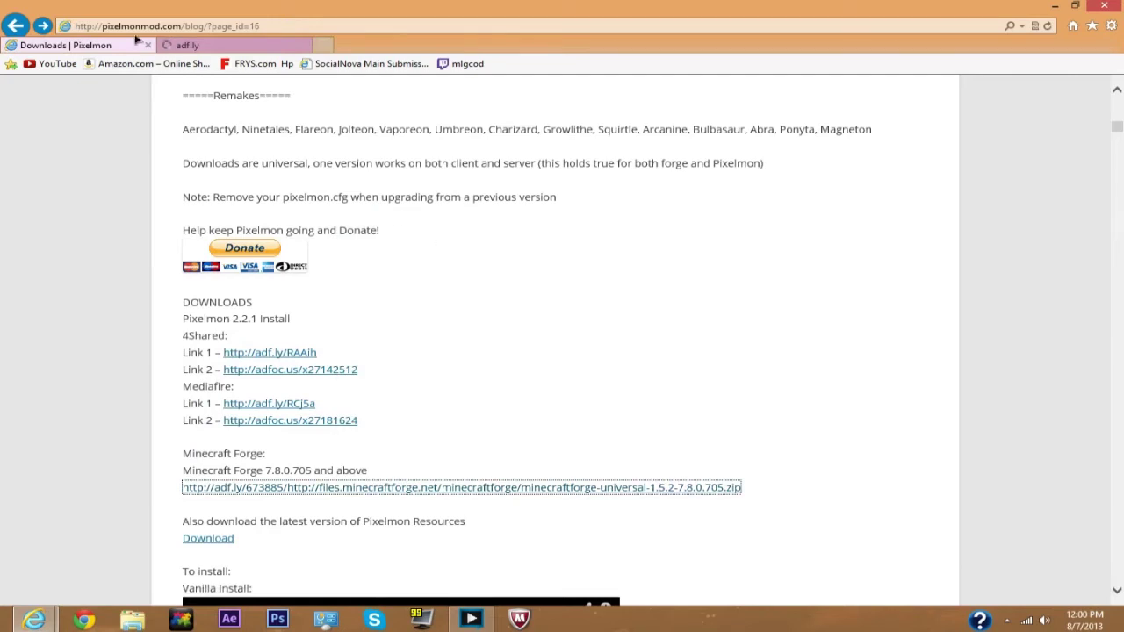
click(230, 46)
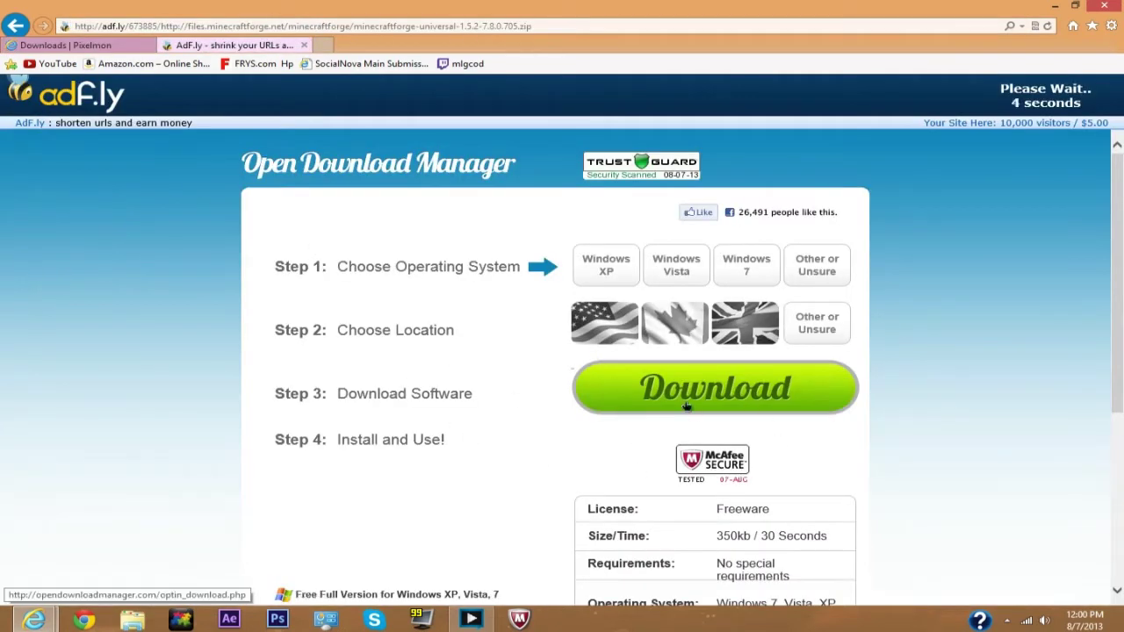
Skip the ad, save the Forge universal zip to the Desktop, and close Internet Explorer.
click(1056, 96)
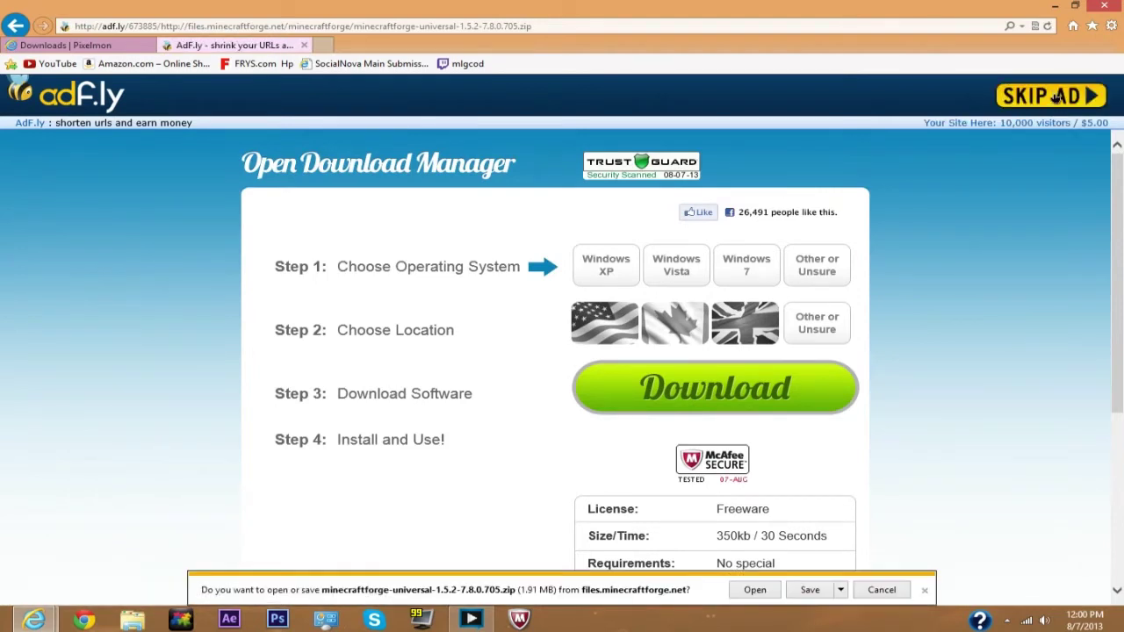
click(841, 595)
click(882, 576)
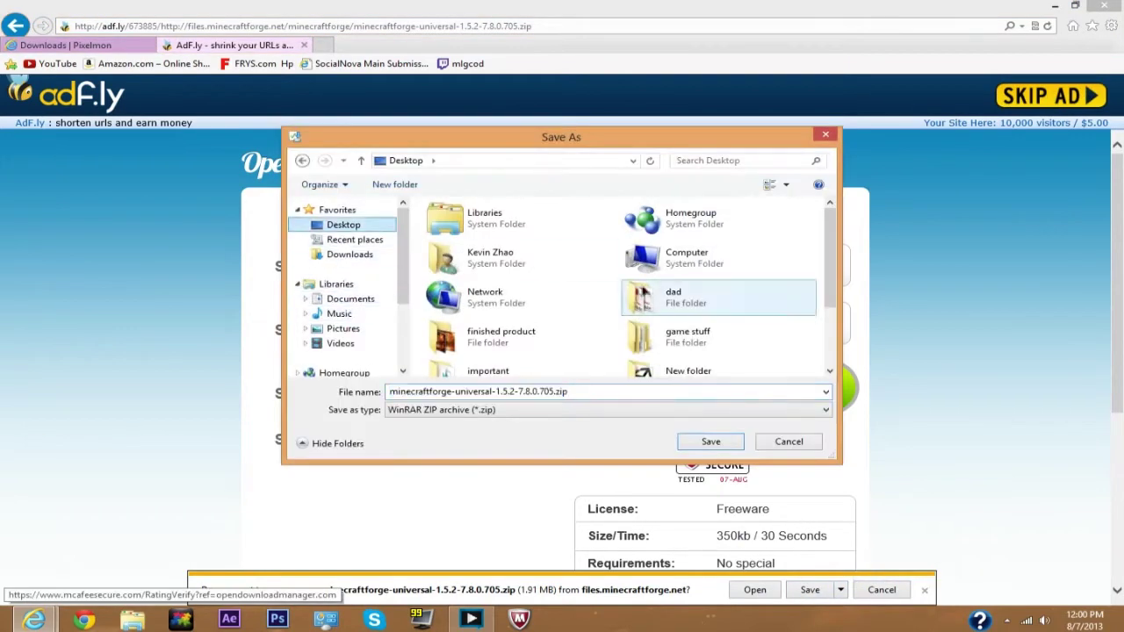
click(713, 441)
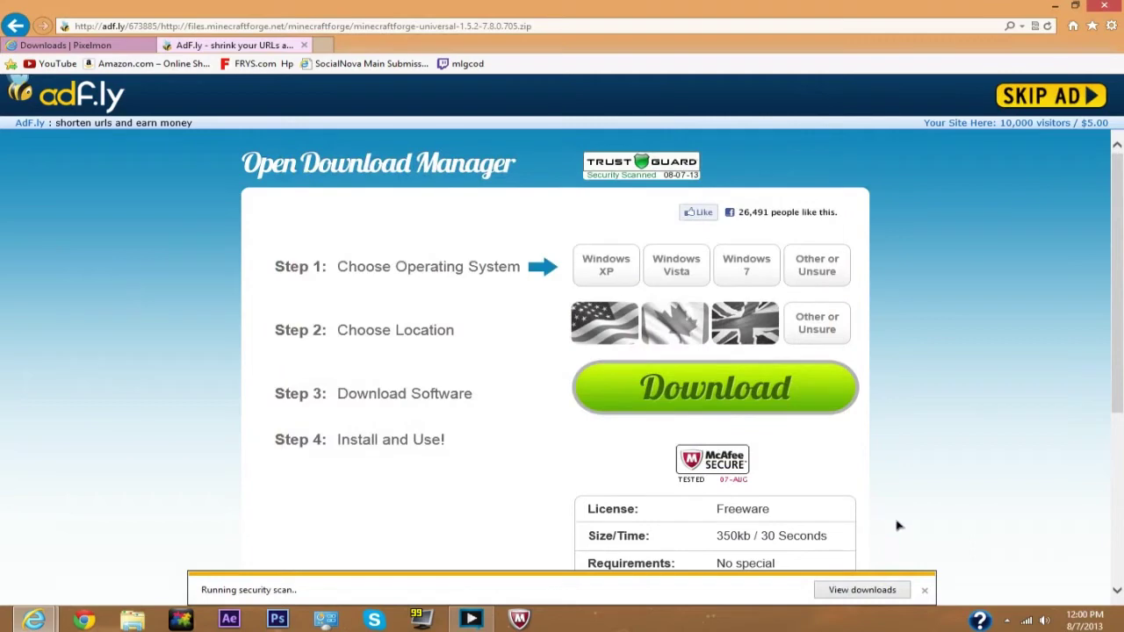
click(304, 45)
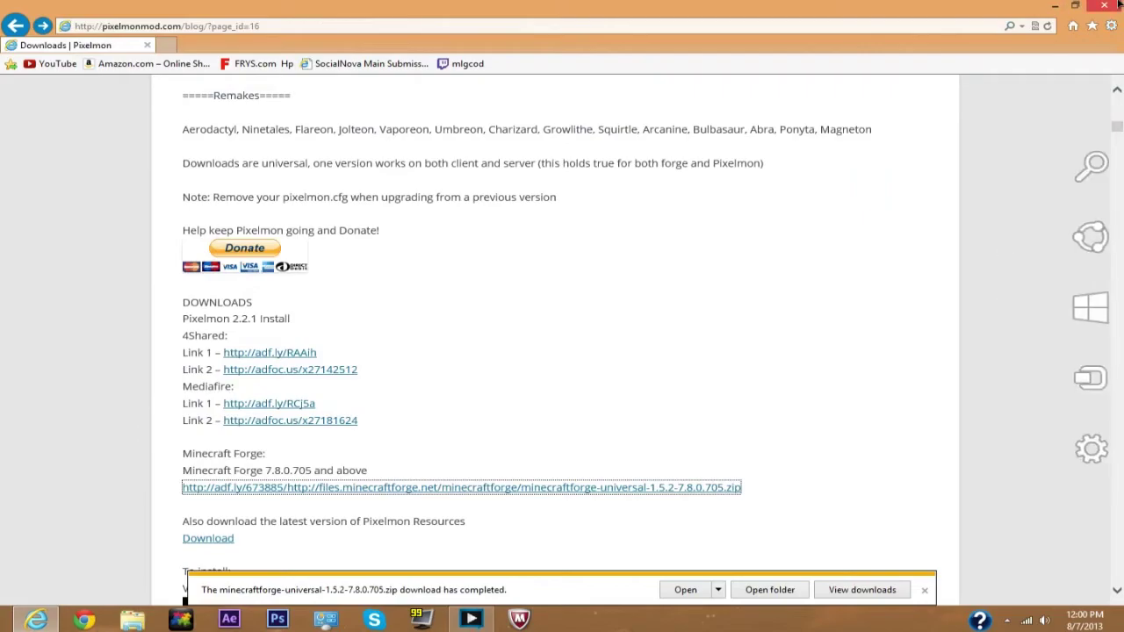
click(1118, 6)
Place the Forge zip under the Pixelmon archive, then open %appdata% through Run.
drag(99, 571, 509, 347)
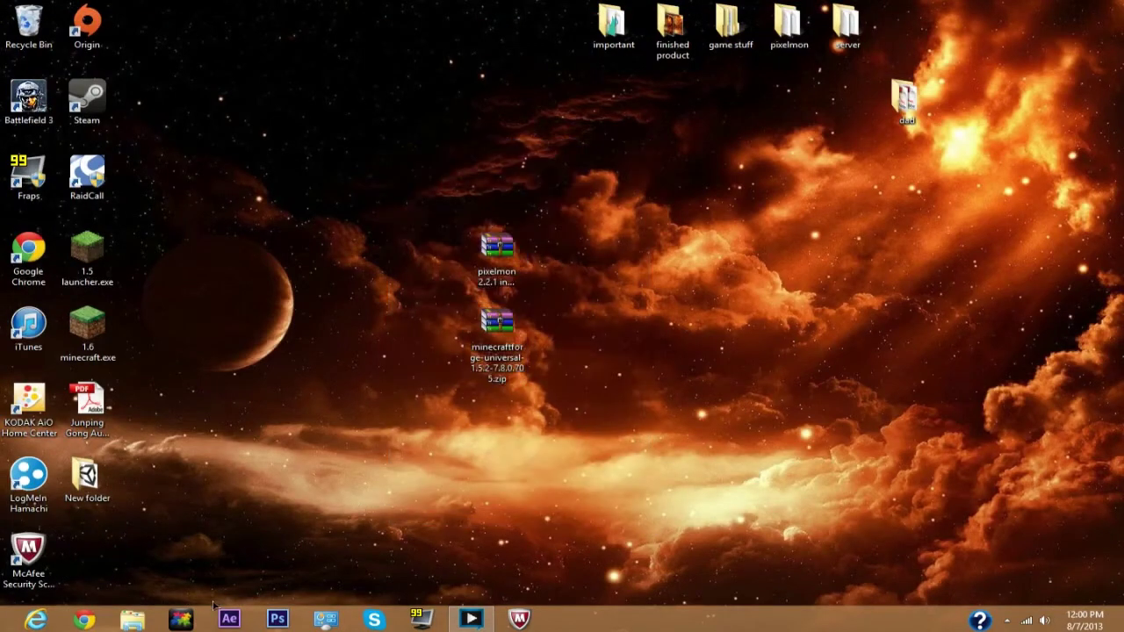
key(super)
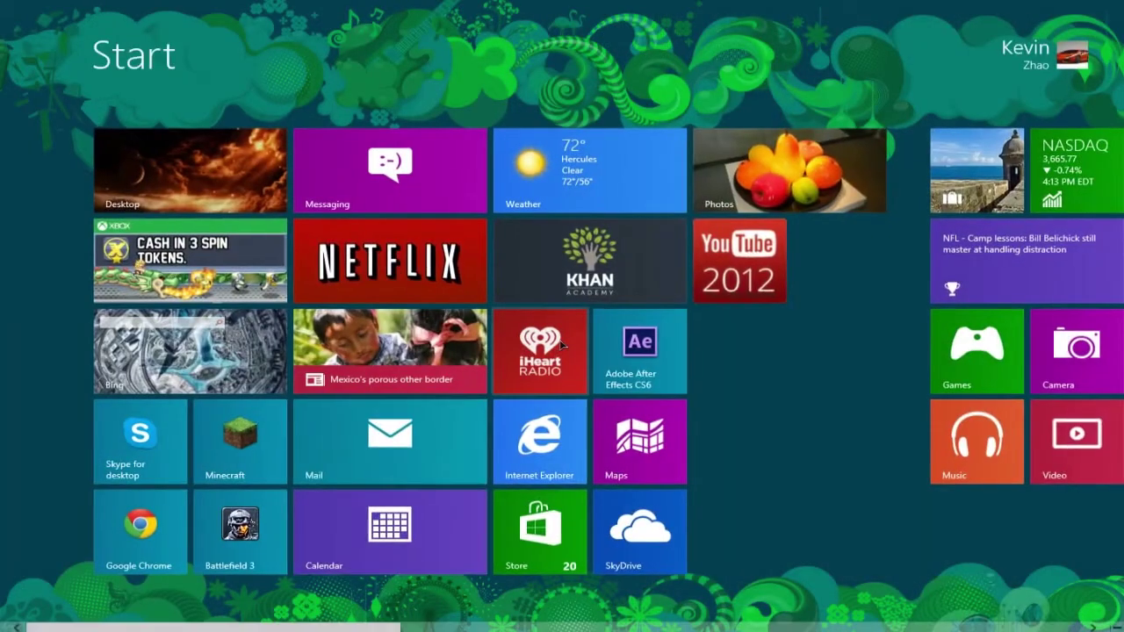
text(runru)
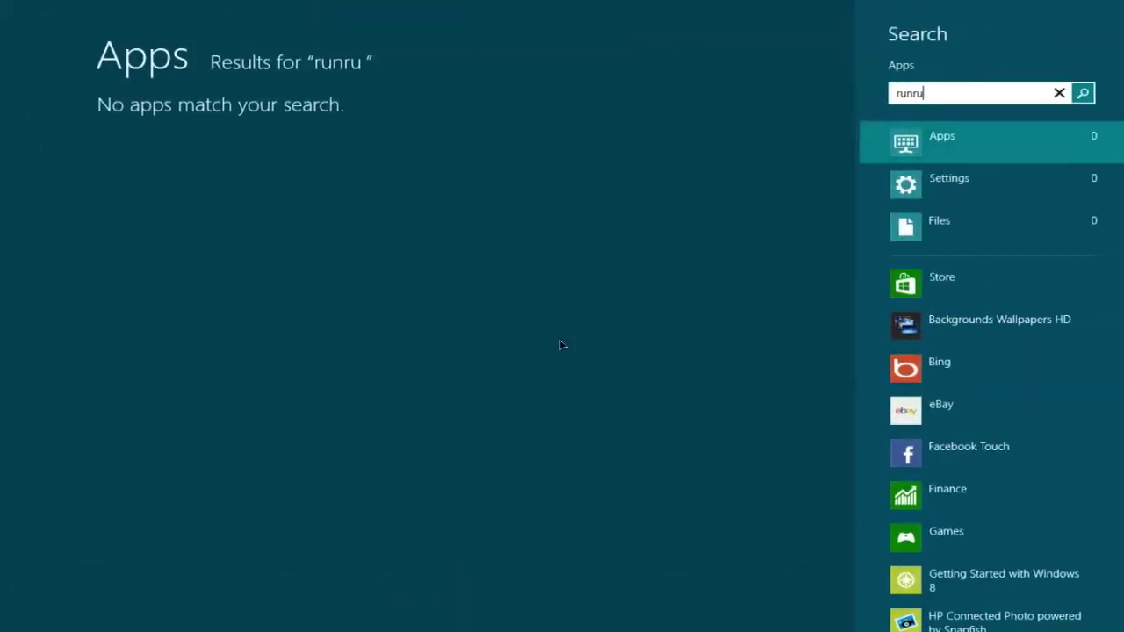
key(BackSpace)
key(BackSpace)
key(BackSpace)
key(BackSpace)
key(BackSpace)
text(run)
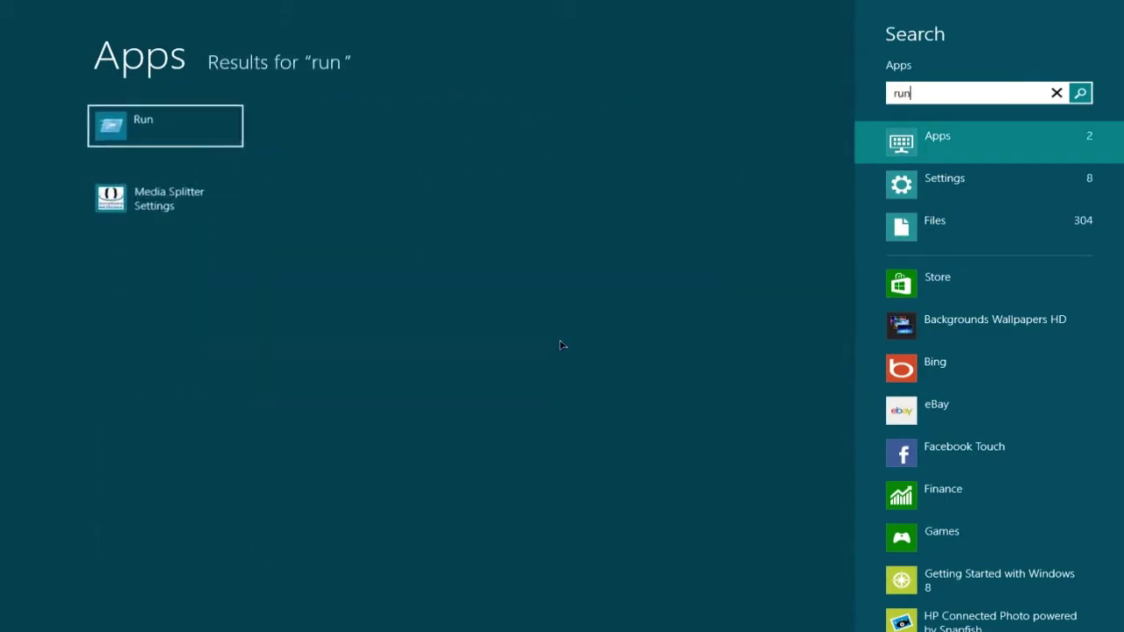
key(Return)
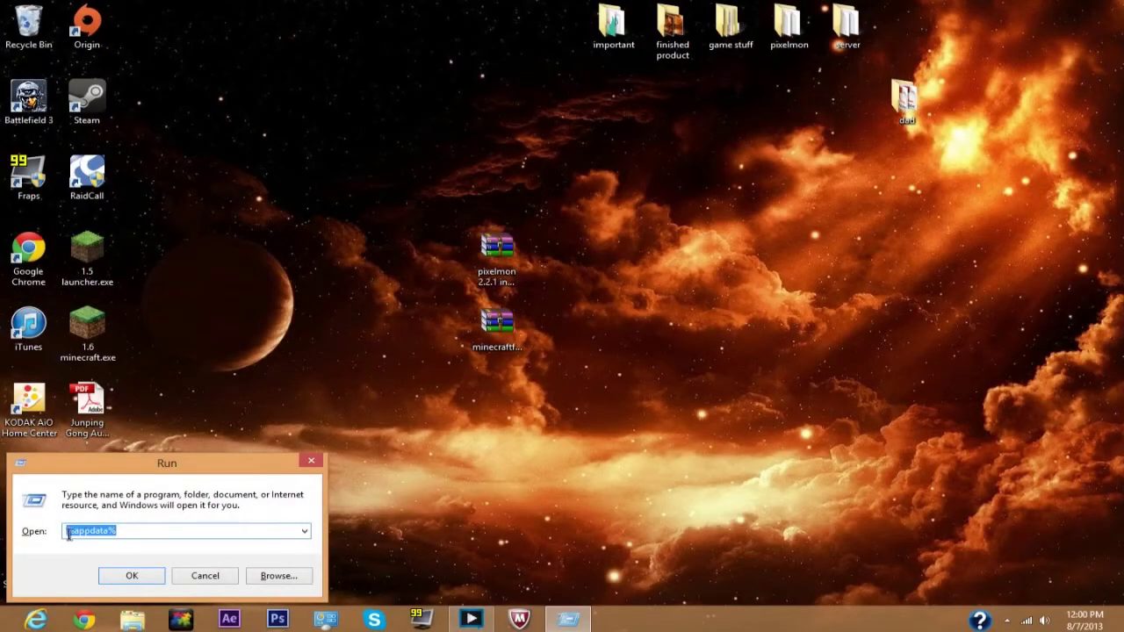
click(111, 532)
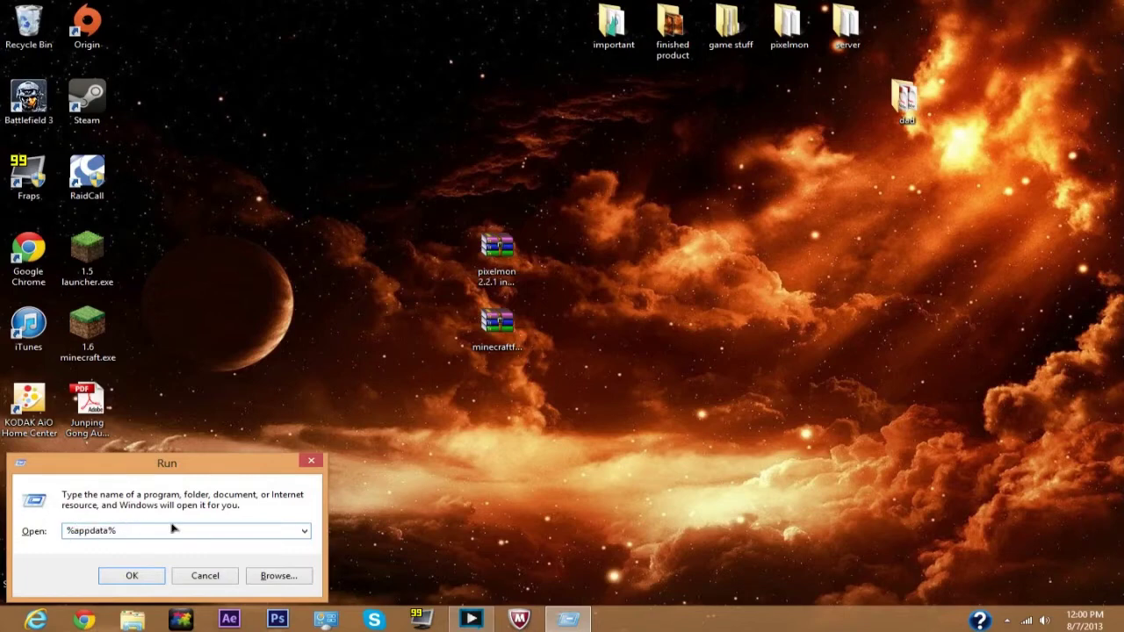
click(149, 575)
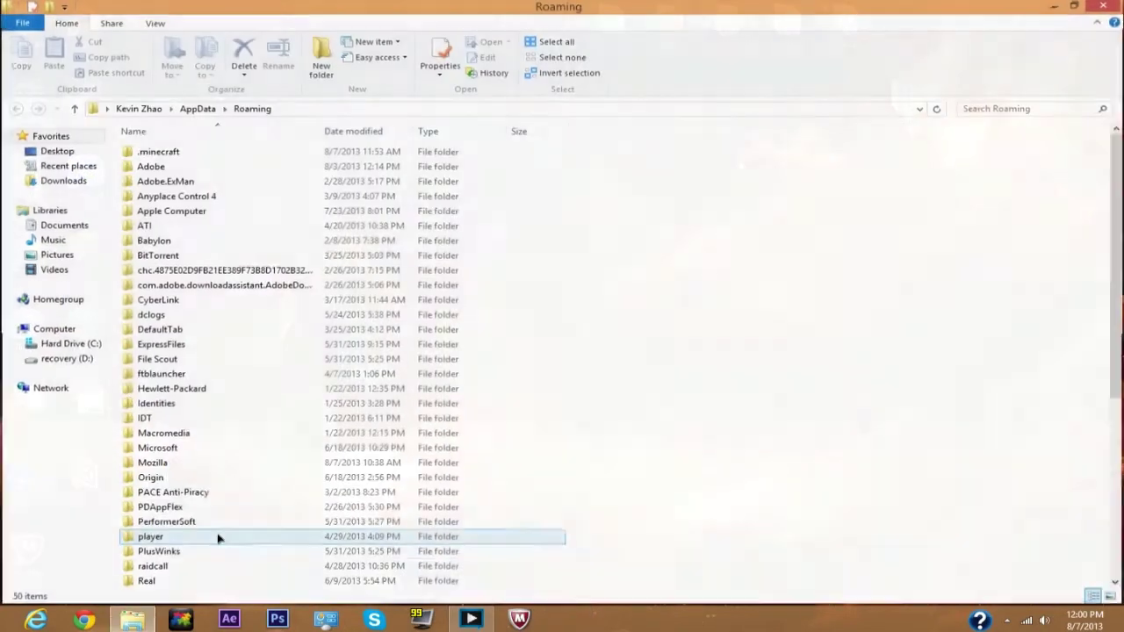
Open minecraft.jar from .minecraft\bin with WinRAR archiver.
drag(527, 7, 665, 142)
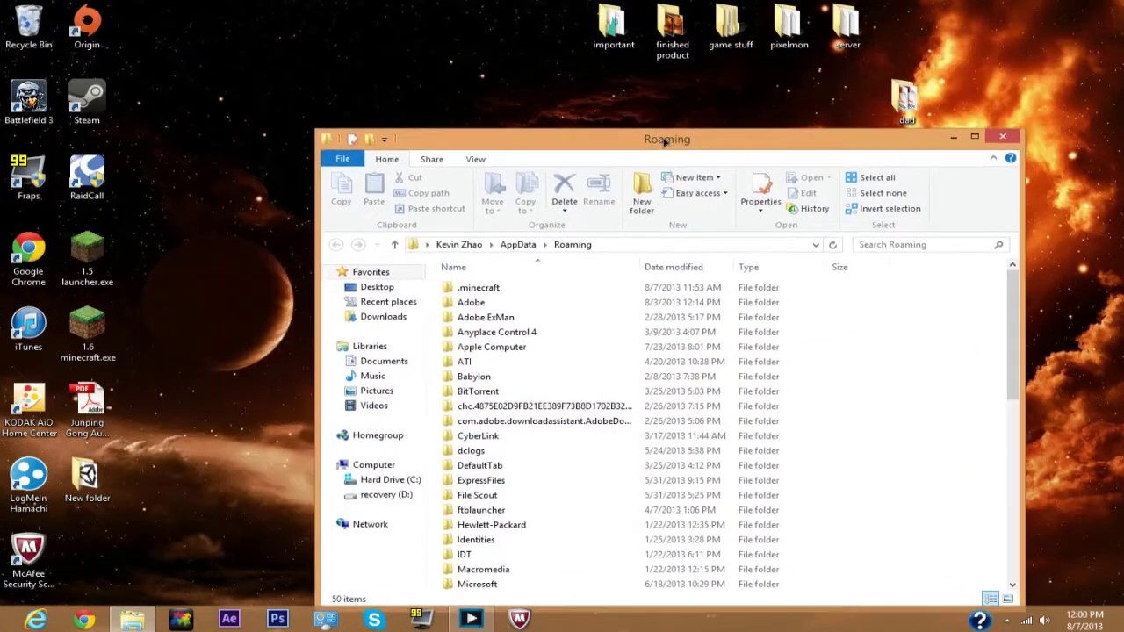
double_click(575, 290)
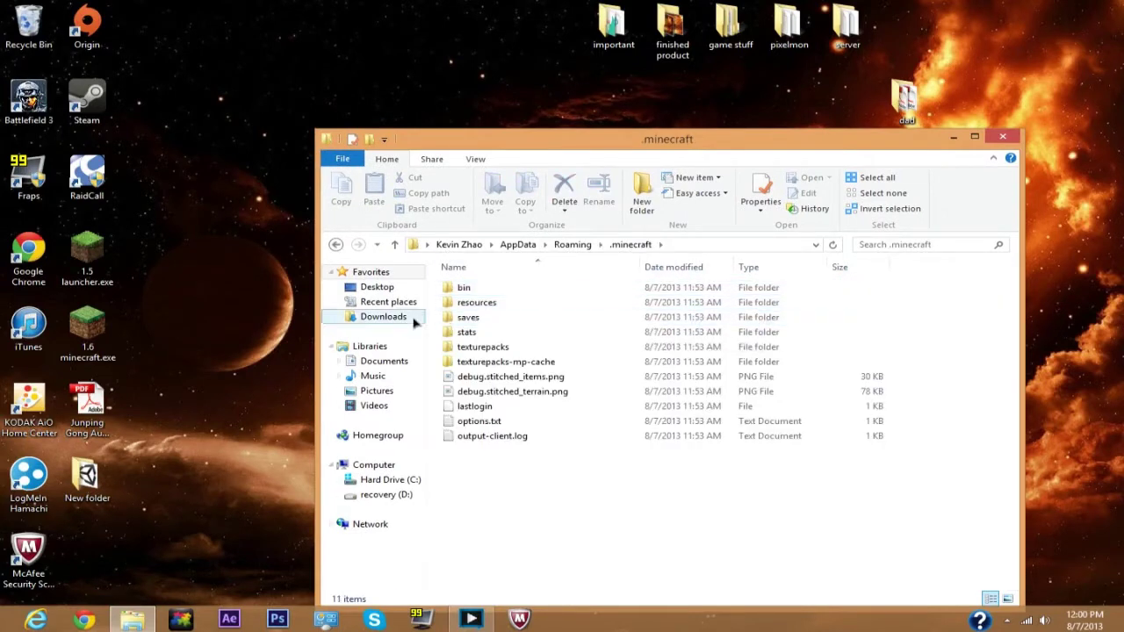
double_click(547, 288)
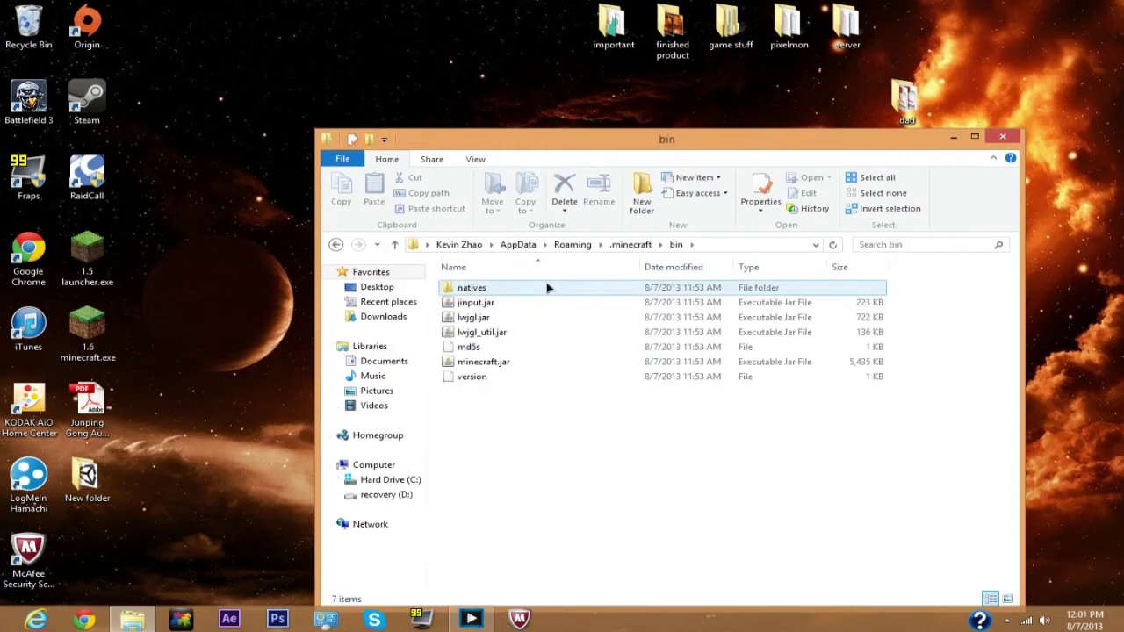
right_click(554, 365)
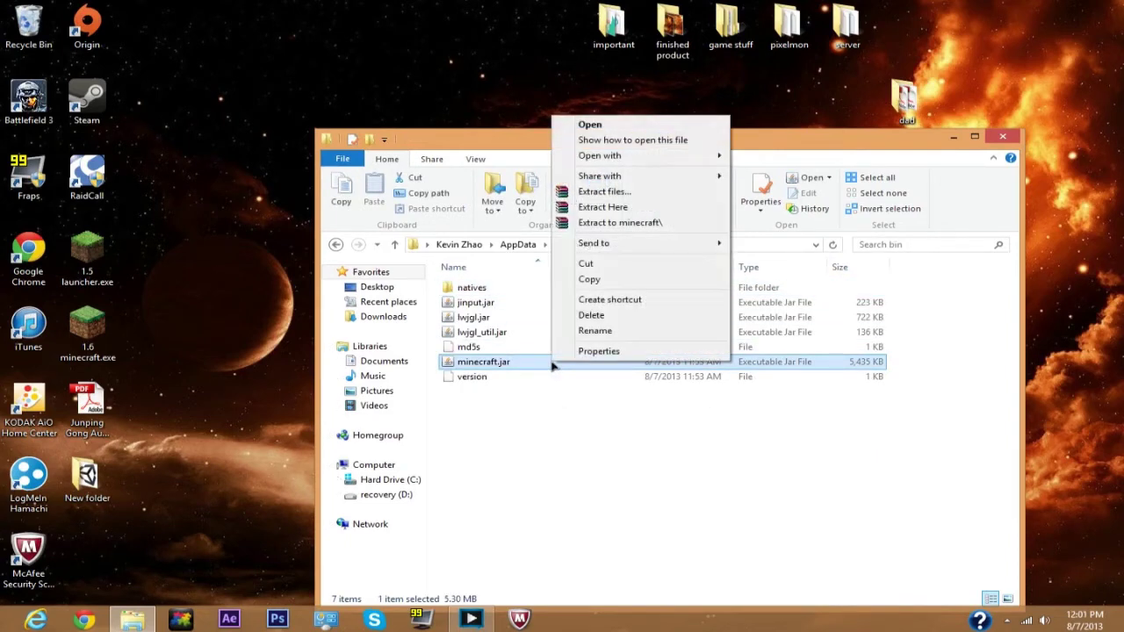
mouse_move(668, 155)
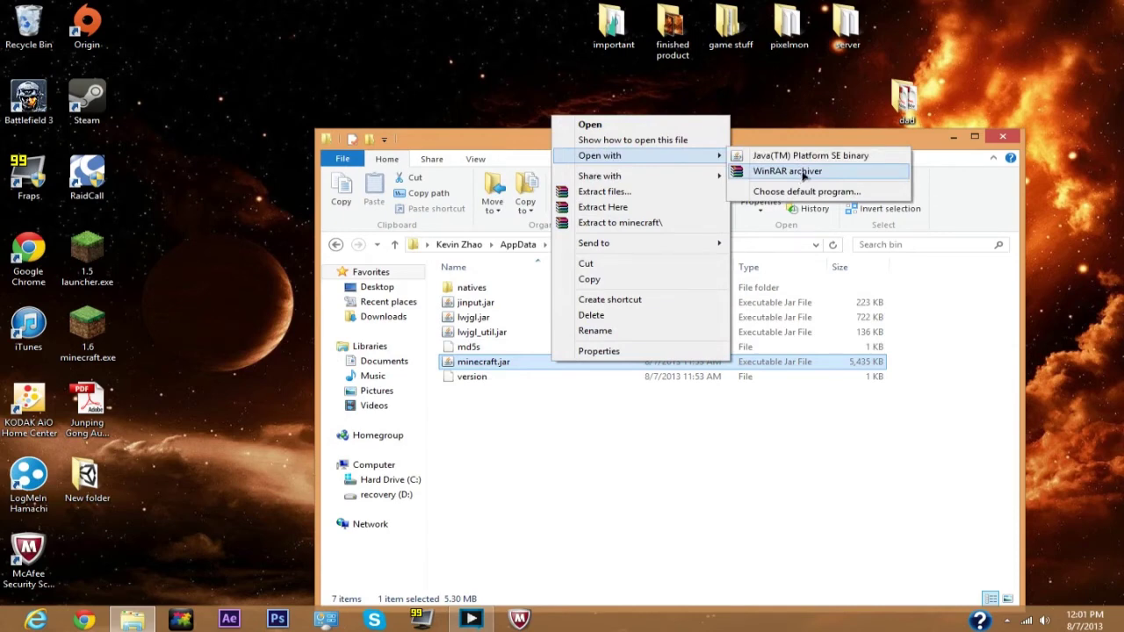
click(791, 171)
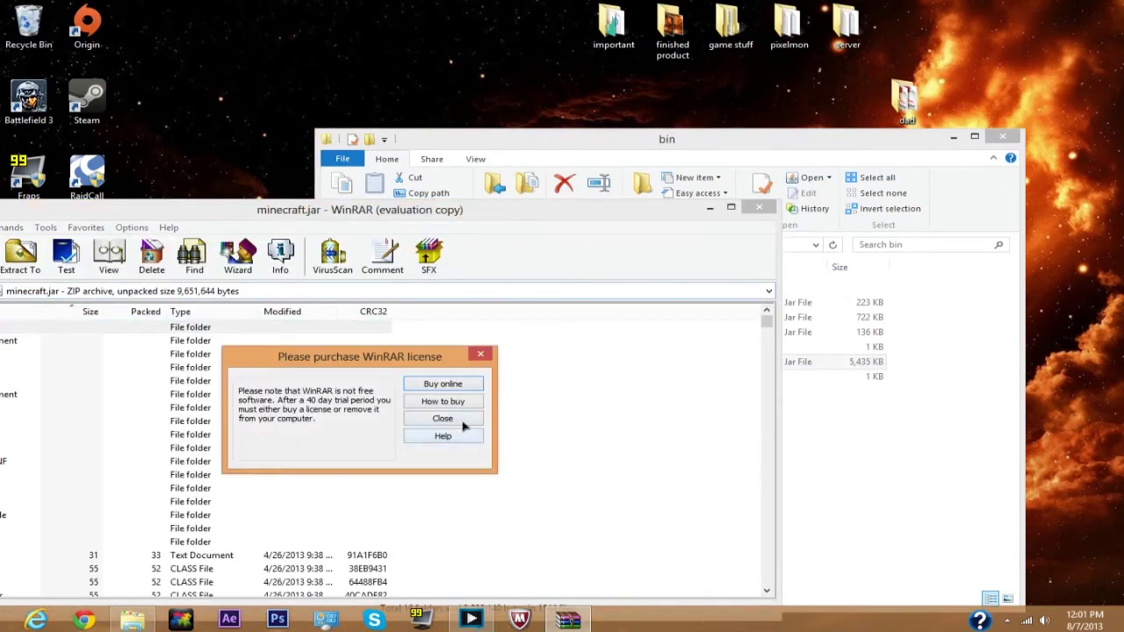
Delete the META-INF folder from minecraft.jar and confirm.
click(462, 420)
click(955, 152)
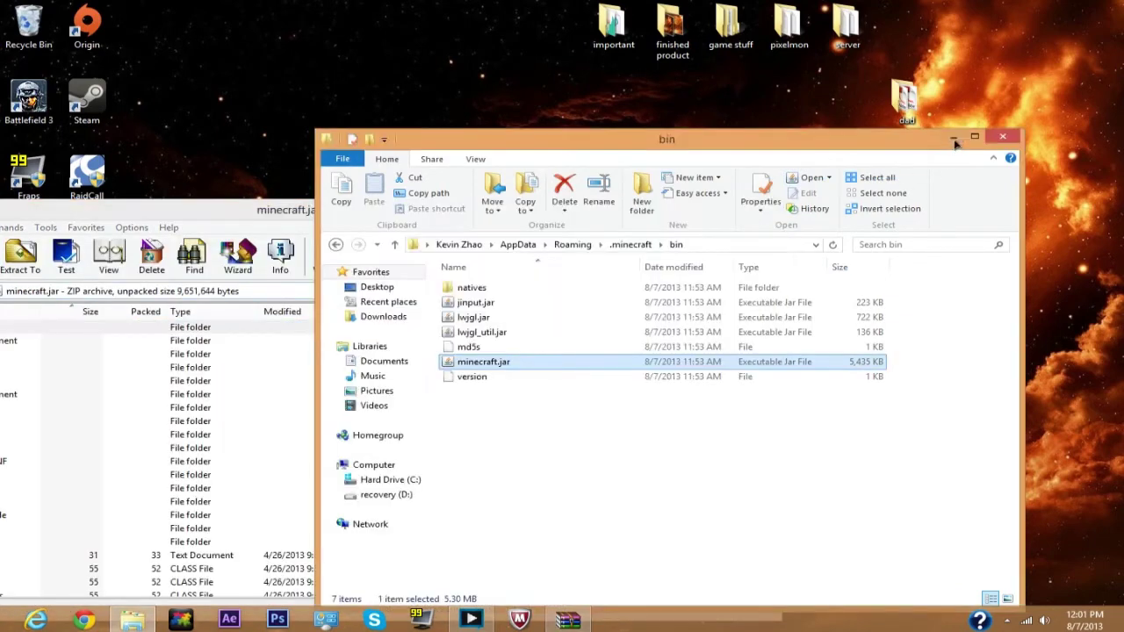
click(954, 138)
drag(609, 221, 730, 105)
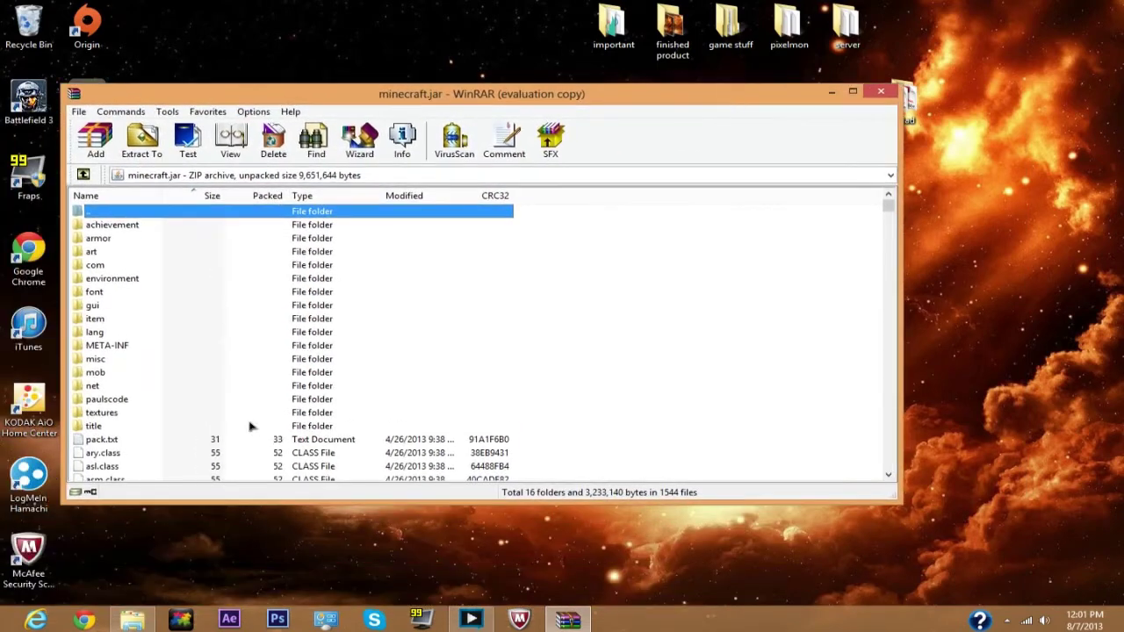
click(177, 386)
click(136, 349)
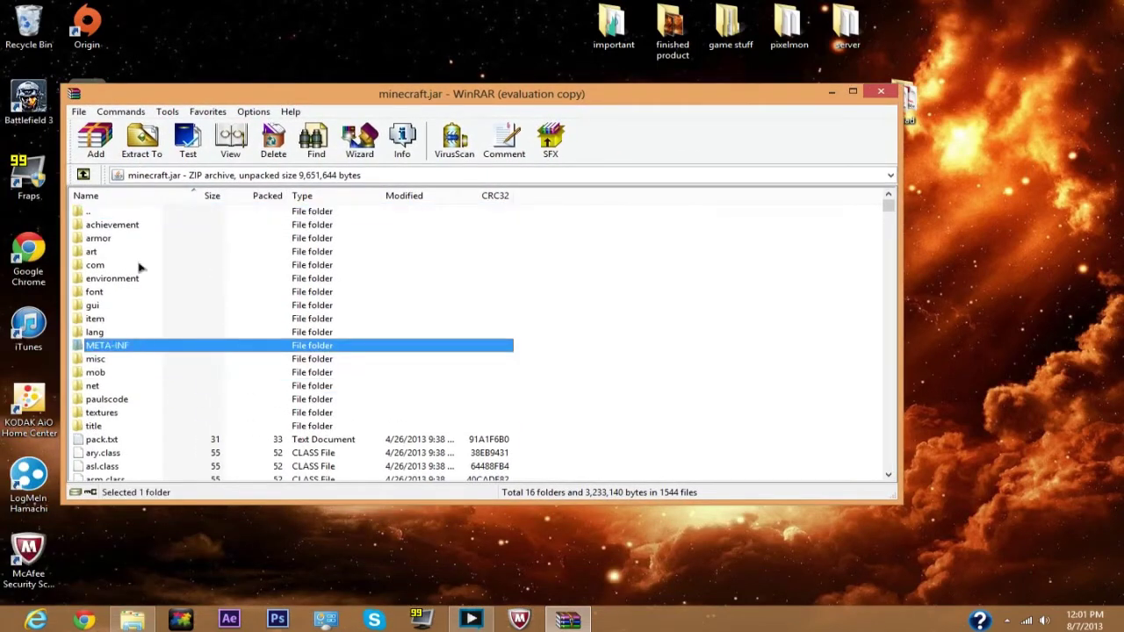
click(273, 141)
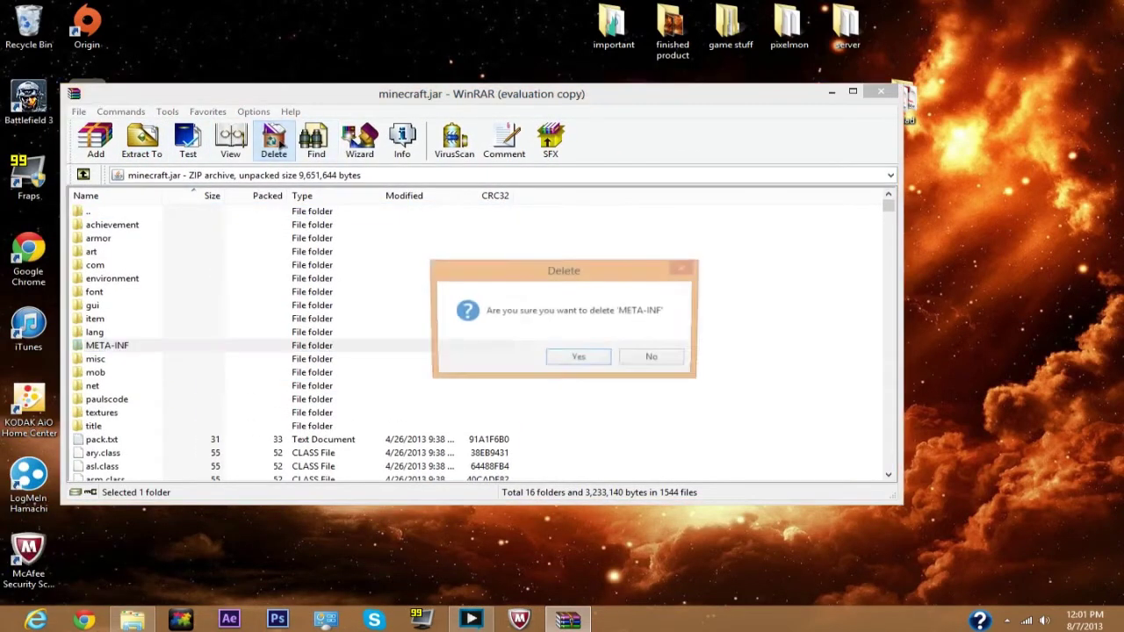
click(580, 359)
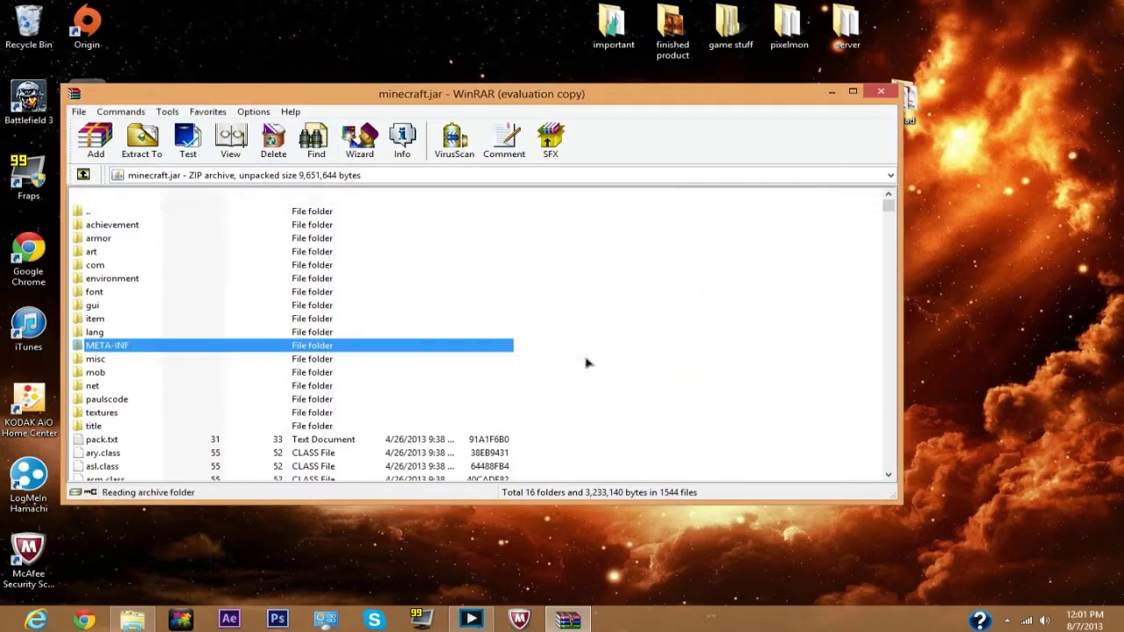
Open the Minecraft Forge universal zip in WinRAR beside the minecraft.jar window.
drag(708, 98, 514, 452)
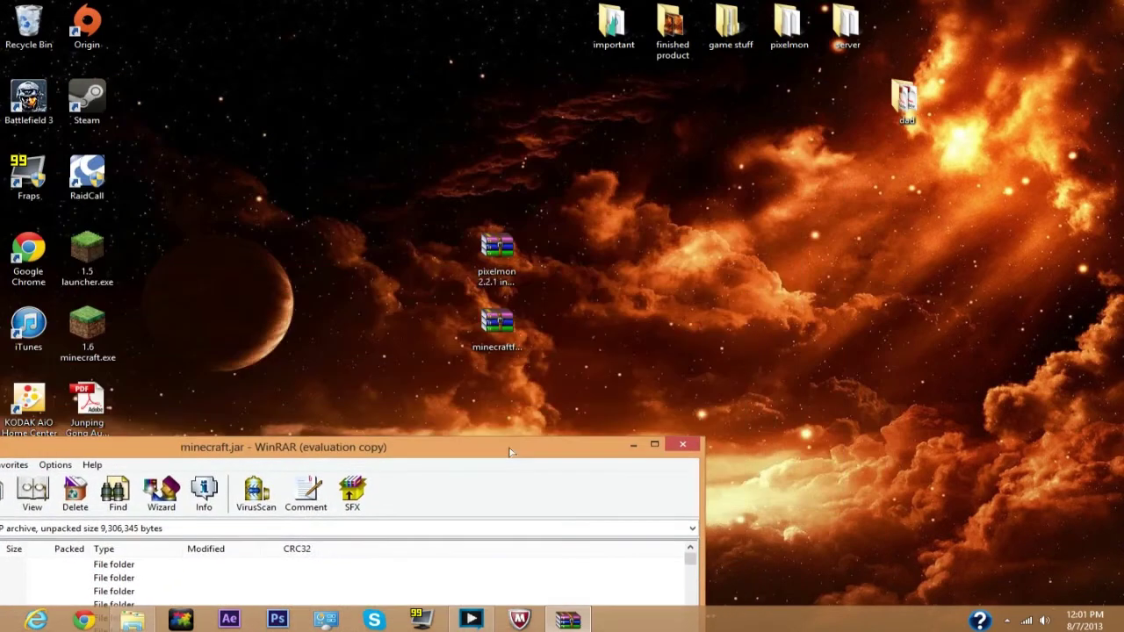
drag(497, 326, 908, 339)
drag(471, 264, 926, 268)
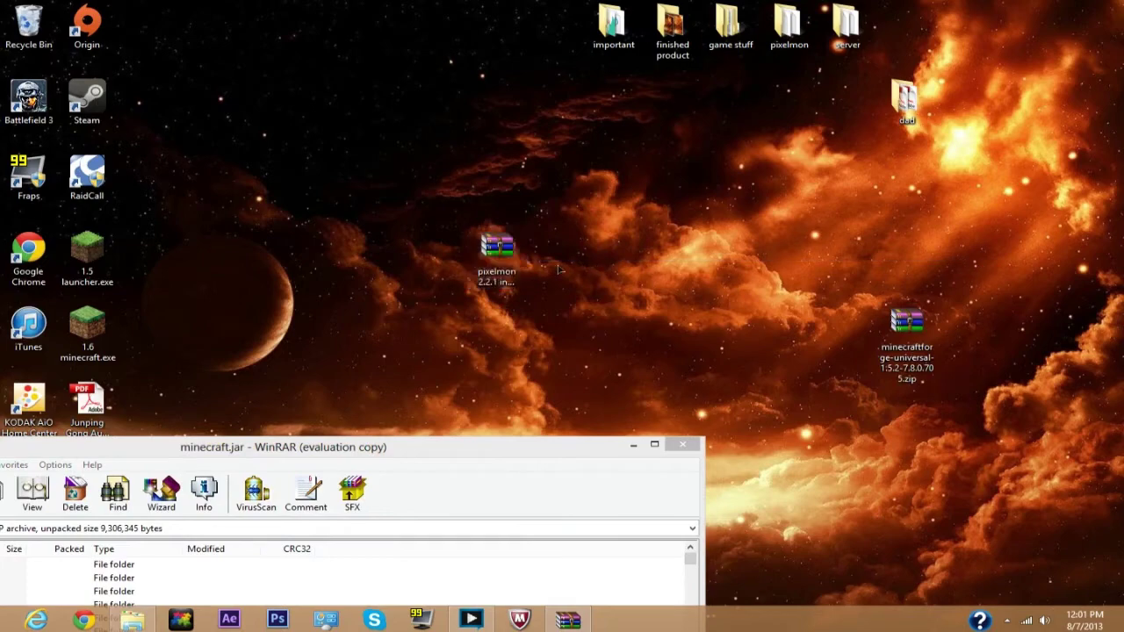
drag(497, 255, 907, 255)
drag(484, 454, 606, 123)
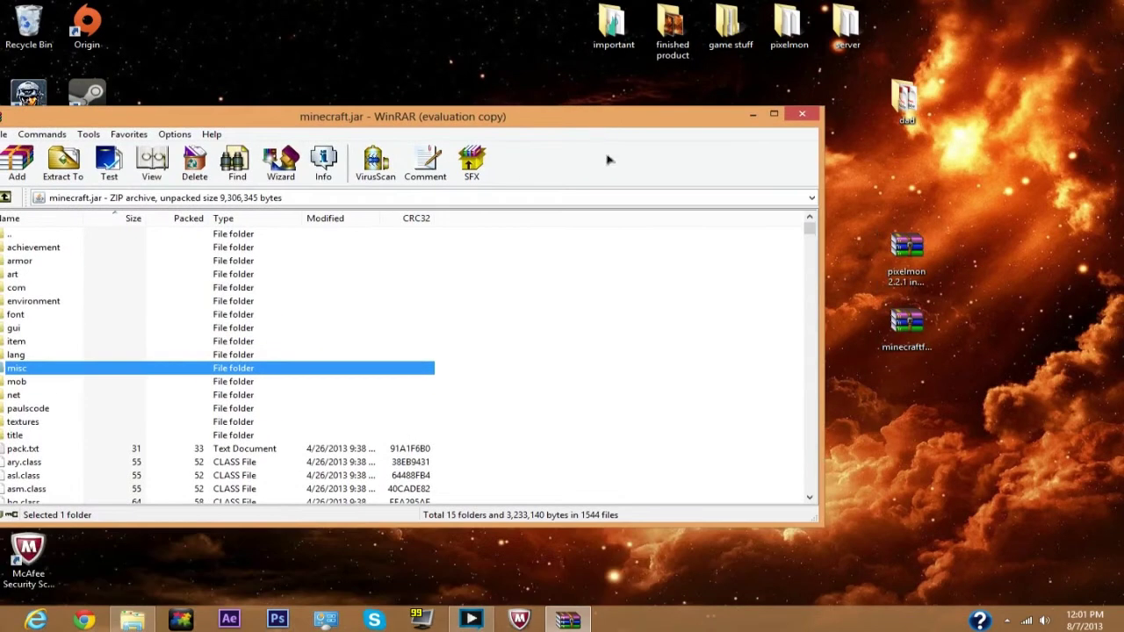
double_click(906, 332)
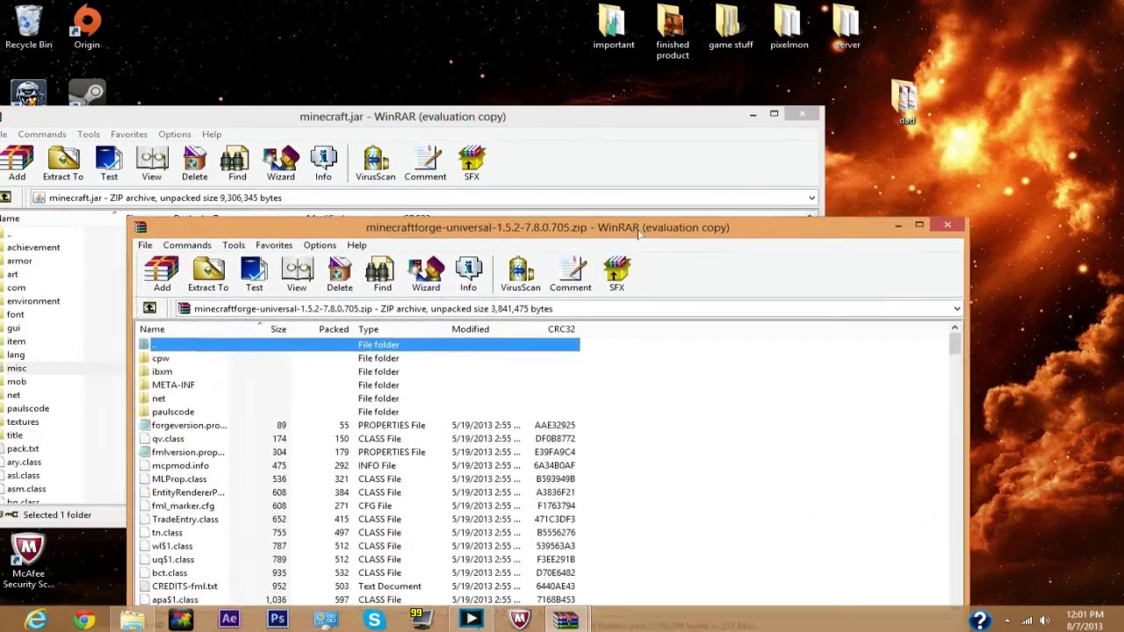
drag(542, 214, 839, 163)
click(957, 375)
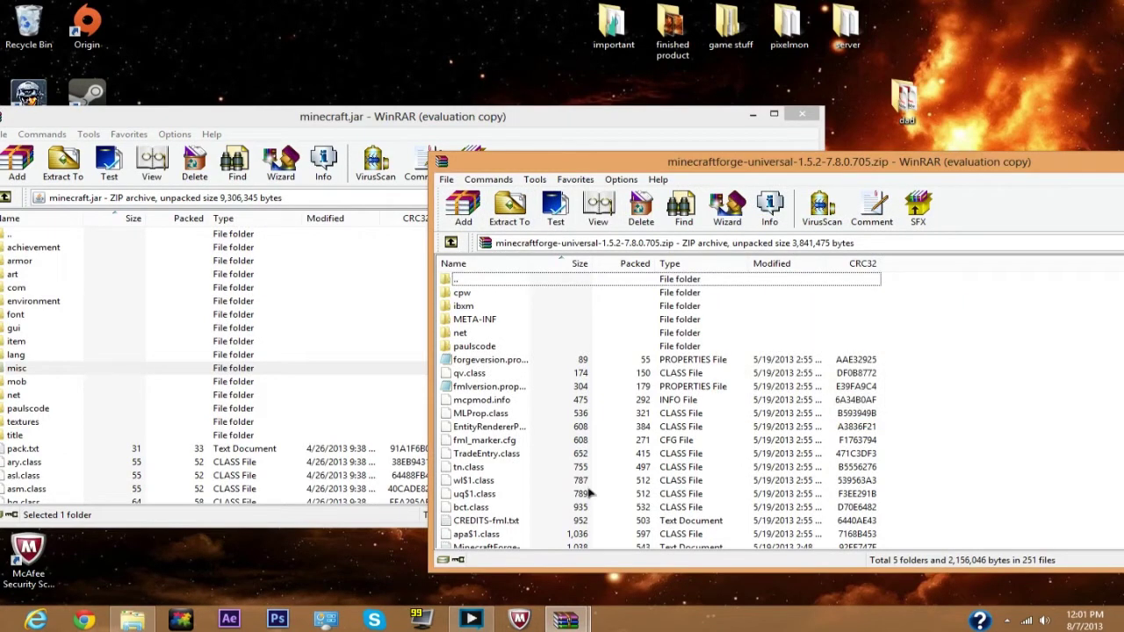
Copy every Forge file into minecraft.jar and confirm the addition.
key(ctrl+a)
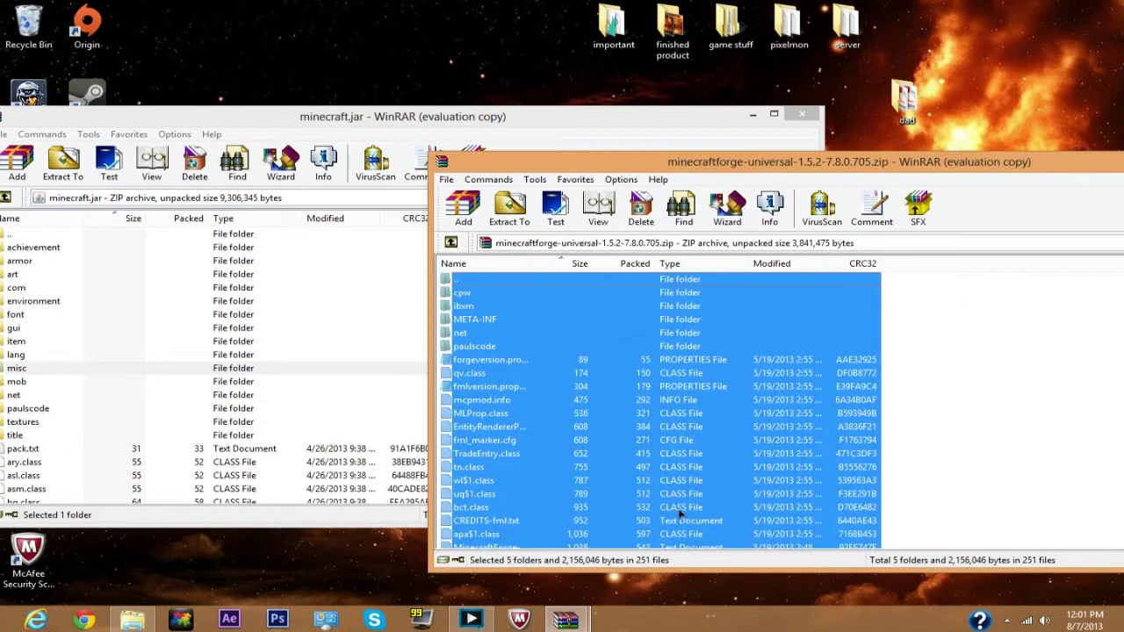
drag(584, 512, 337, 497)
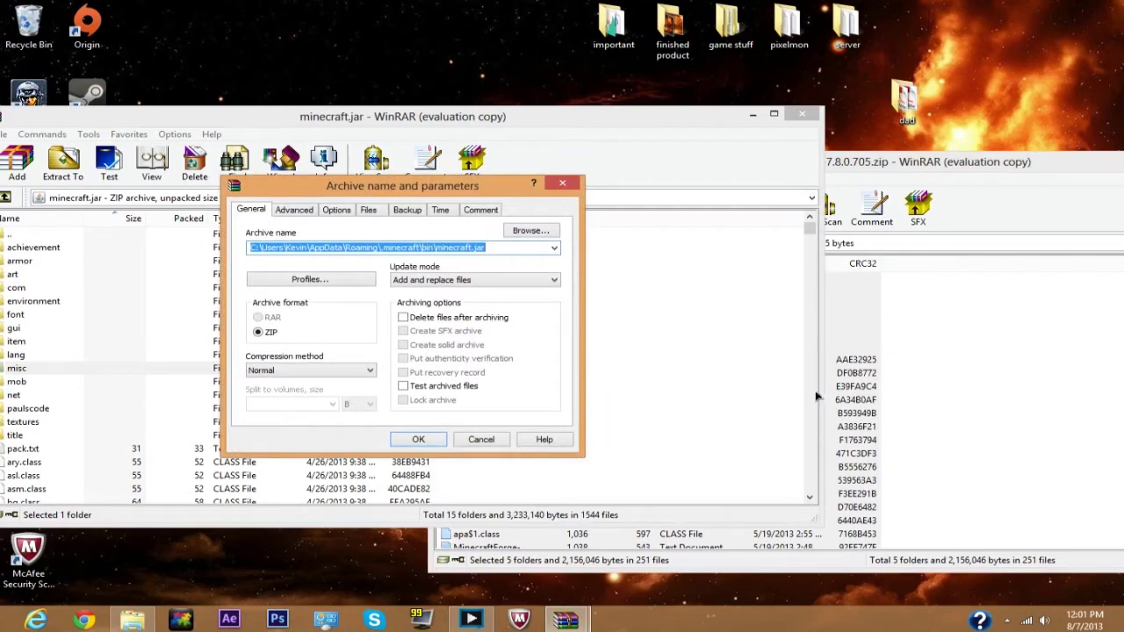
click(418, 441)
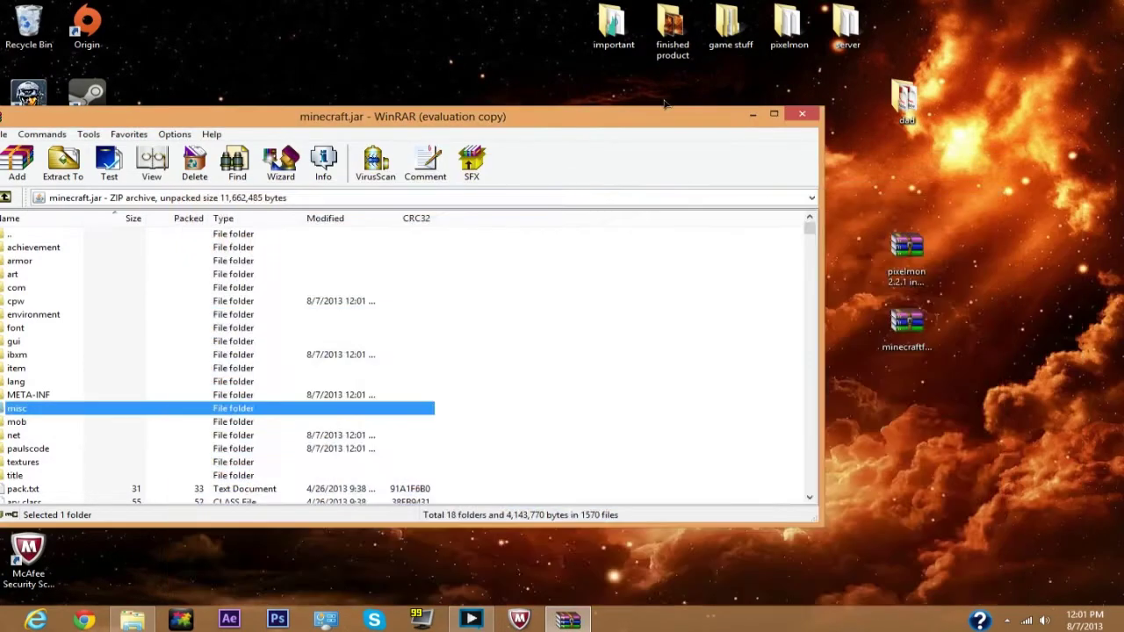
drag(686, 117, 966, 114)
Close WinRAR, run the 1.5 launcher, and log in to start Minecraft with Forge 7.8.0.705.
click(378, 395)
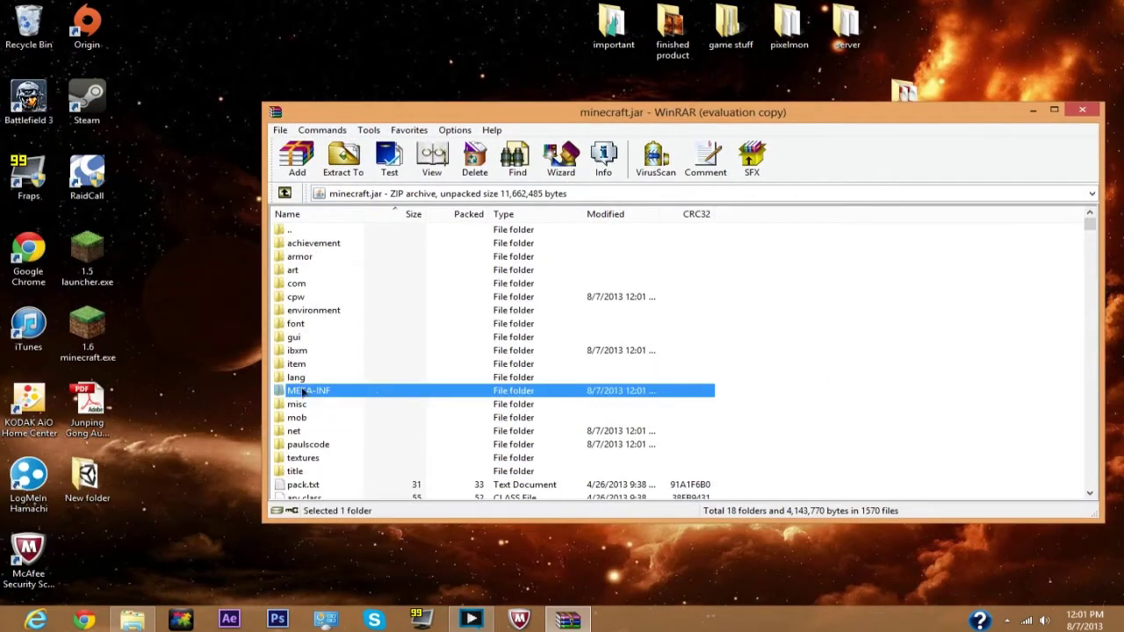
click(1080, 109)
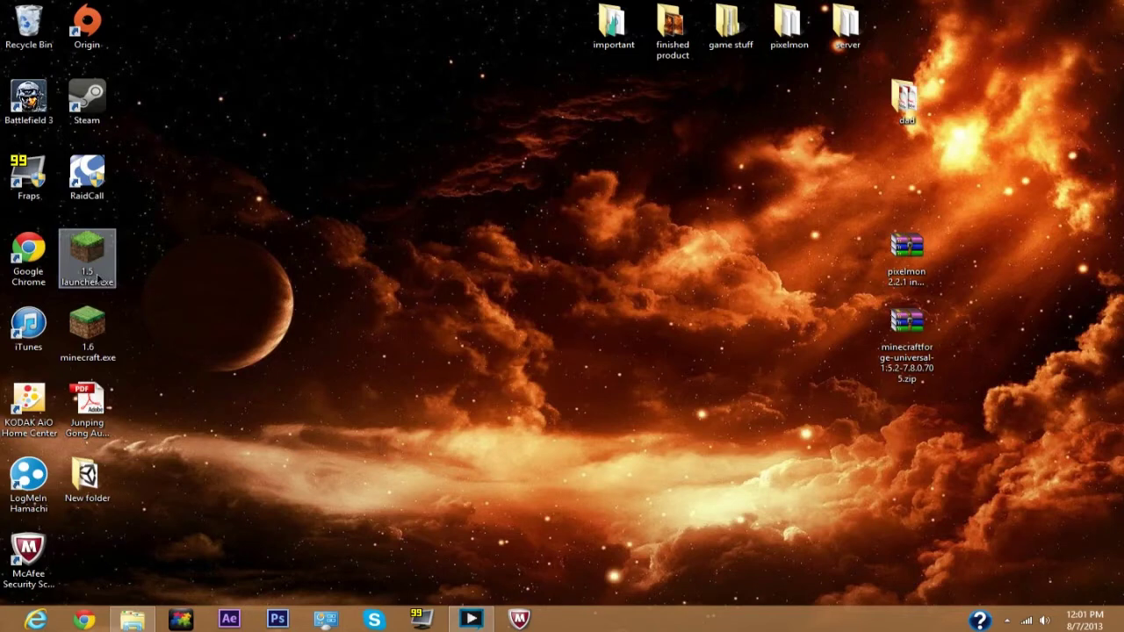
click(98, 277)
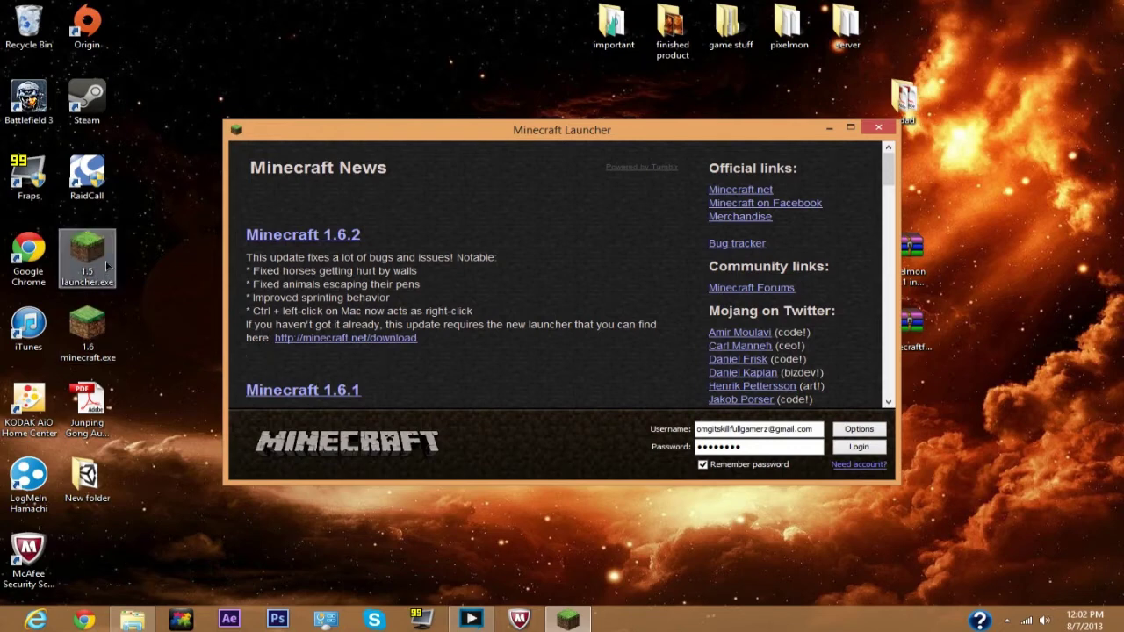
click(180, 270)
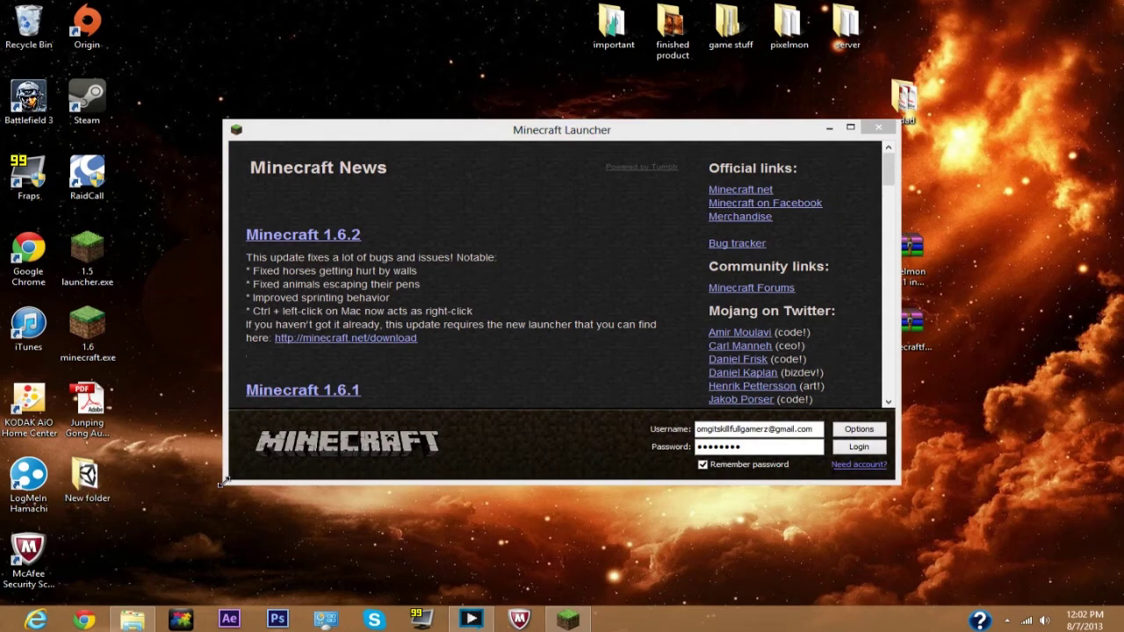
click(683, 372)
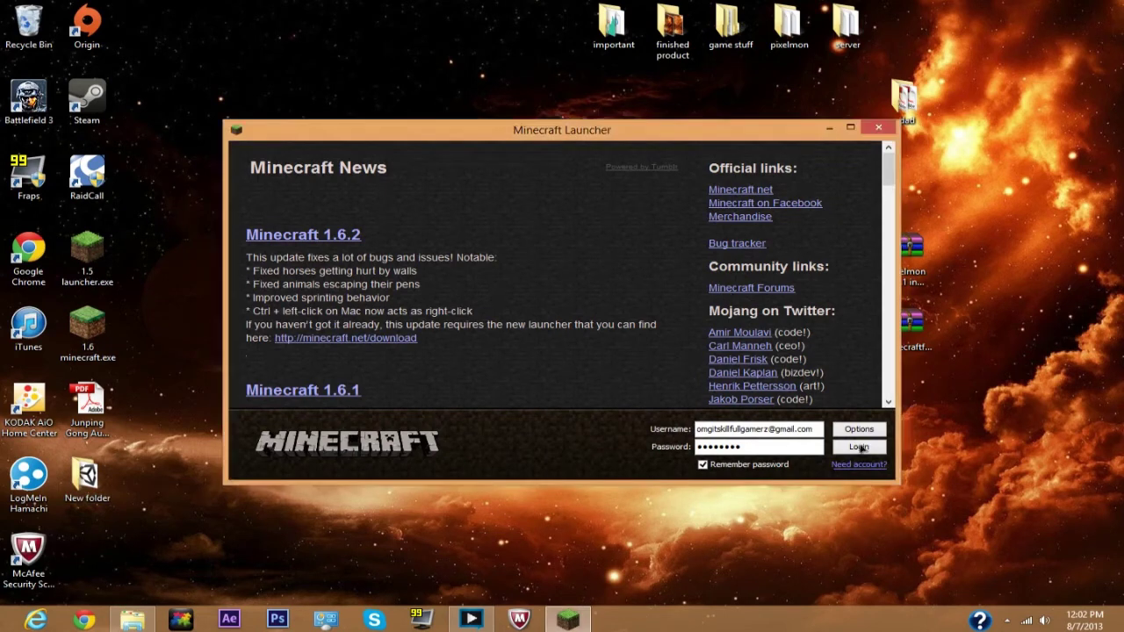
click(859, 447)
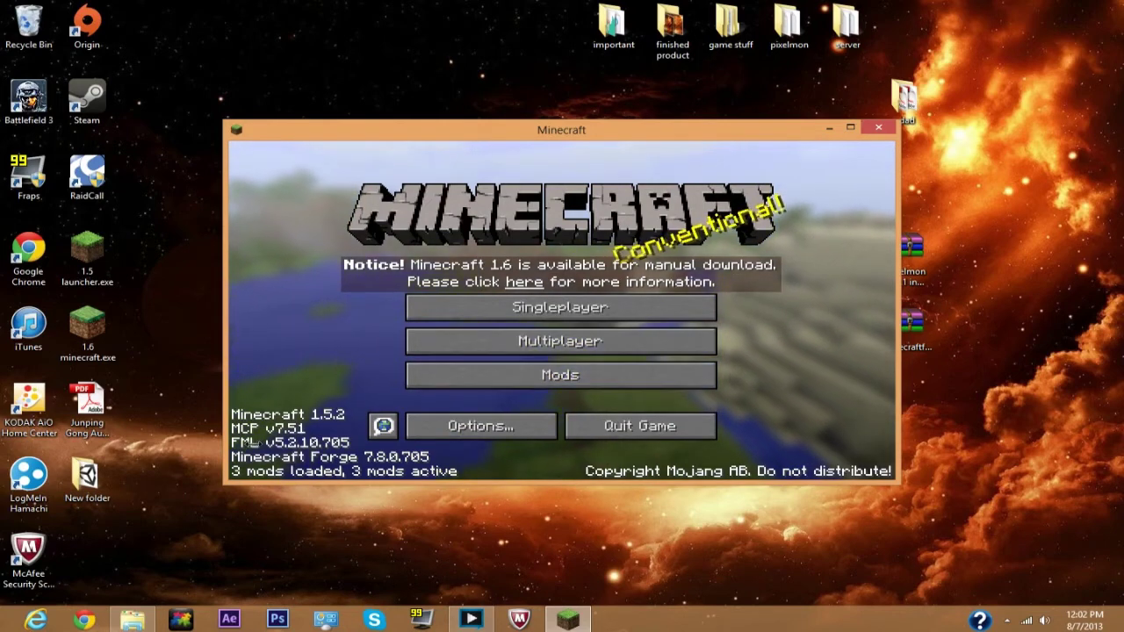
drag(223, 299, 156, 299)
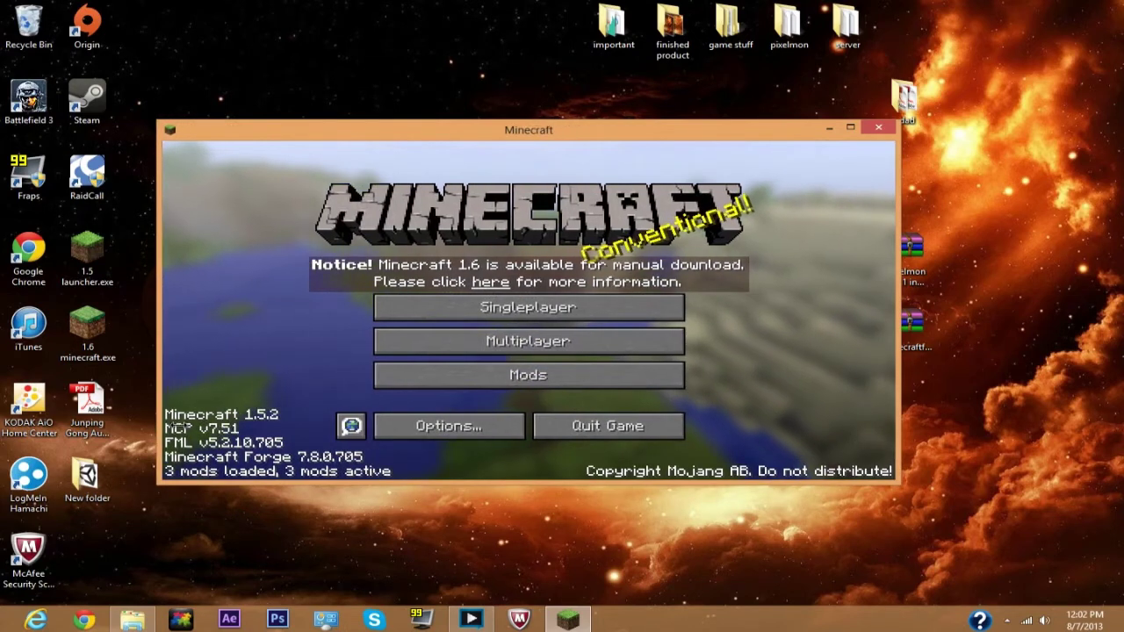
Check the Mod List for Forge Mod Loader and Forge 7.8.0.705, then quit Minecraft.
click(528, 378)
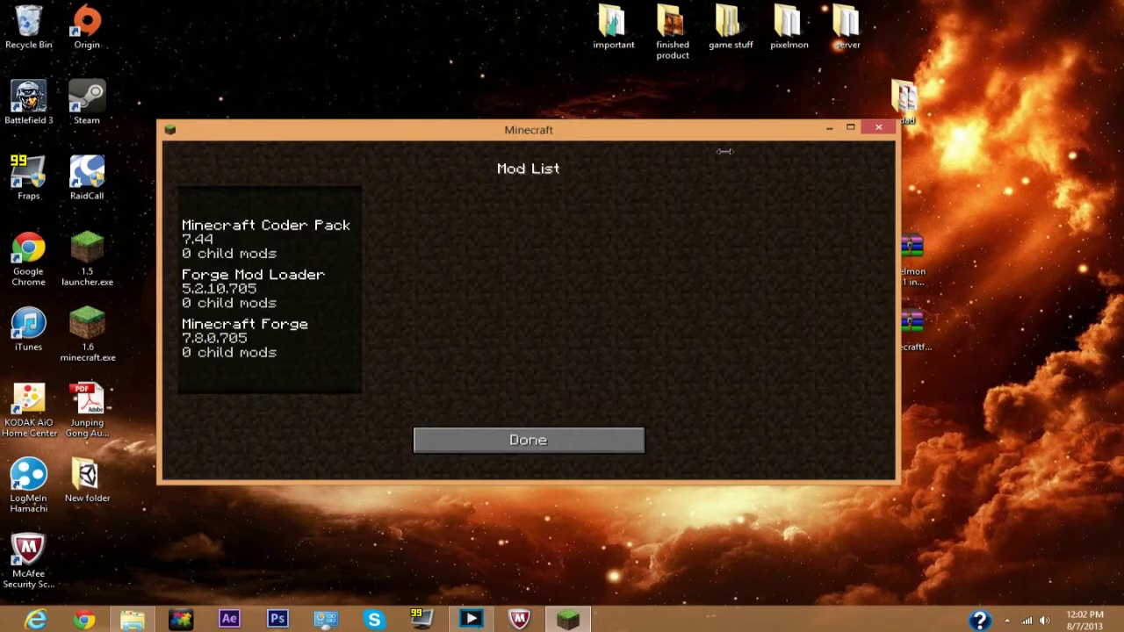
click(880, 130)
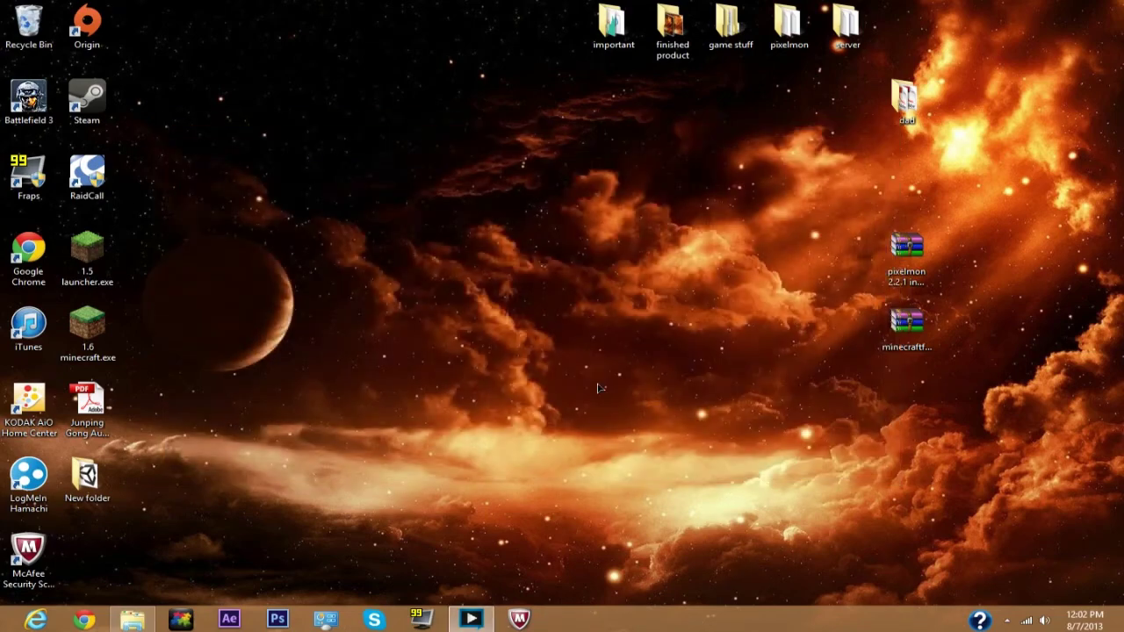
Open the AppData Roaming folder again through Run from the Start screen.
key(super)
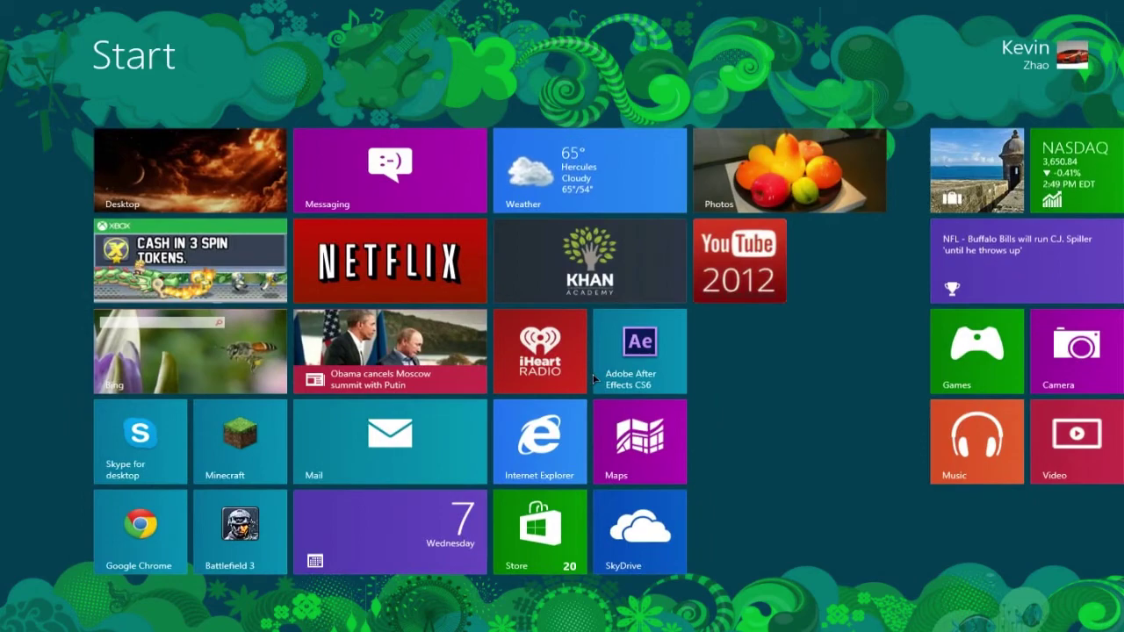
text(runrun)
key(BackSpace)
key(BackSpace)
key(BackSpace)
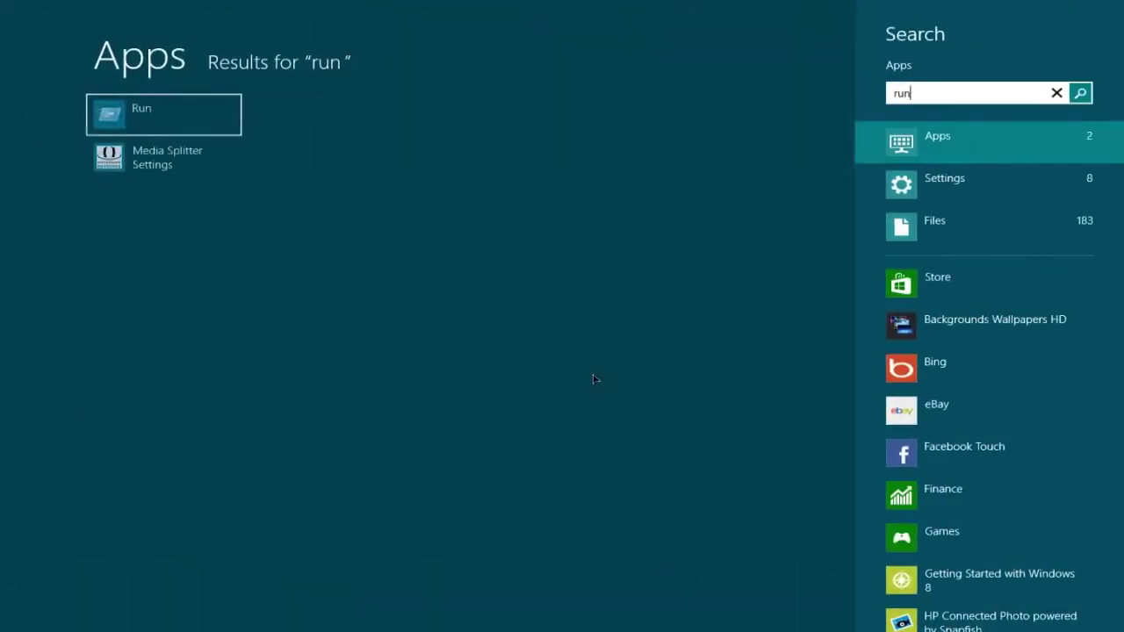
key(Return)
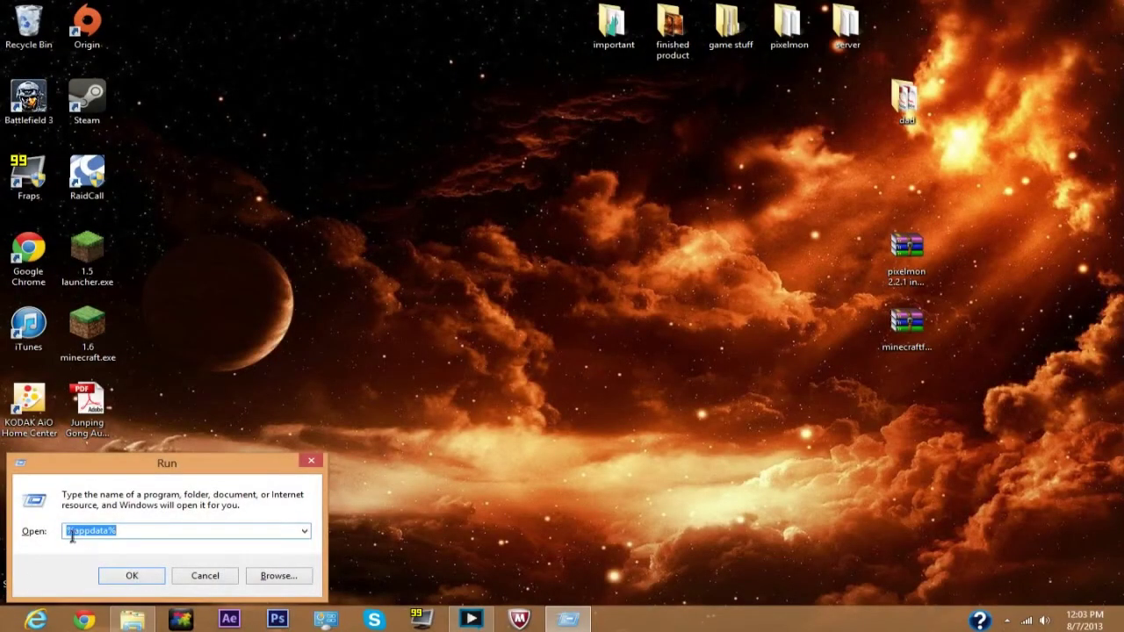
click(144, 578)
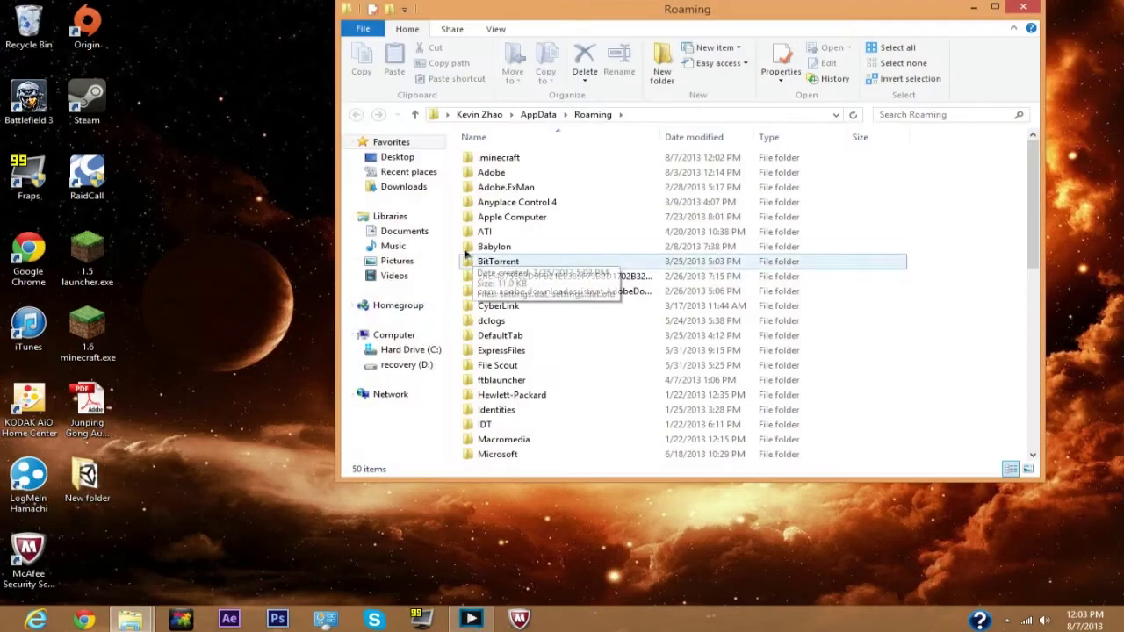
Enter the .minecraft folder and open pixelmon 2.2.1 install.zip in WinRAR.
double_click(552, 162)
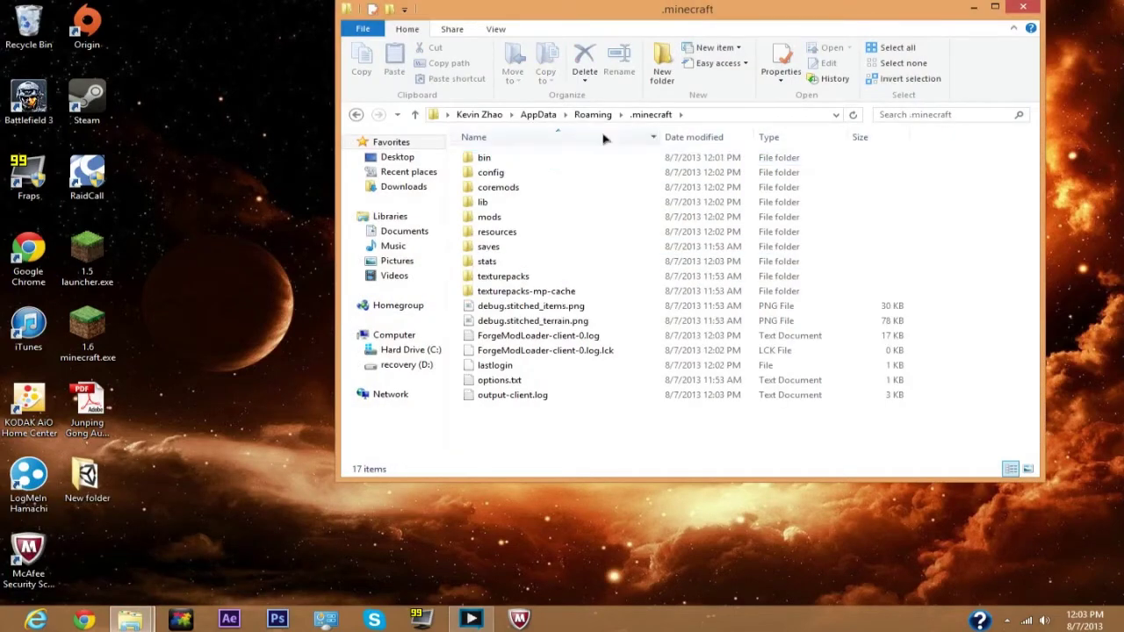
drag(690, 11, 380, 162)
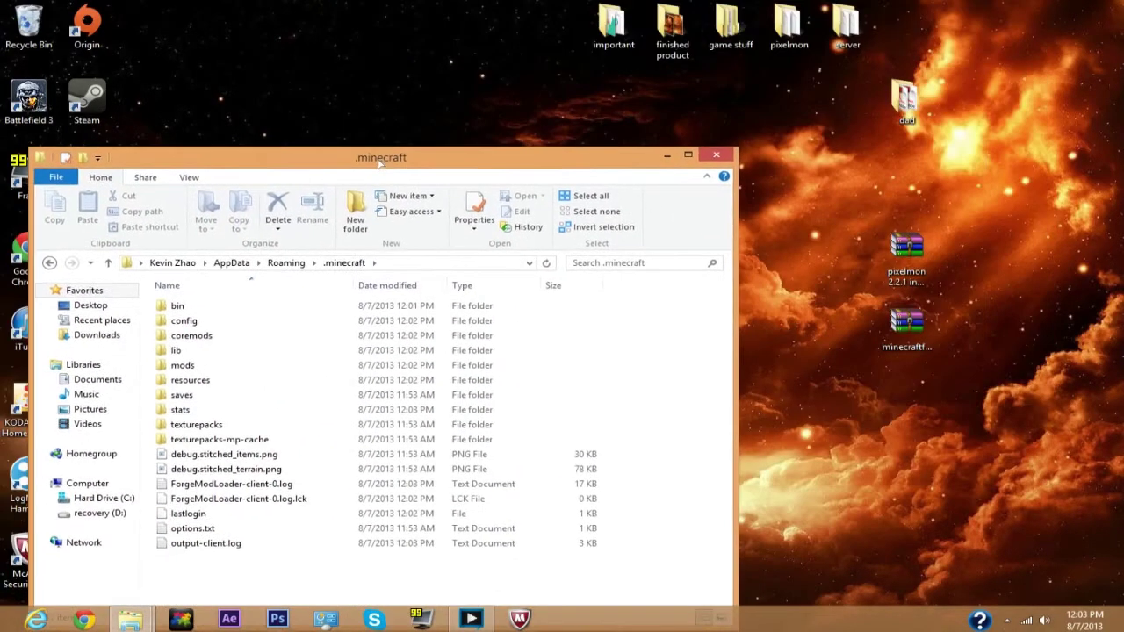
double_click(907, 250)
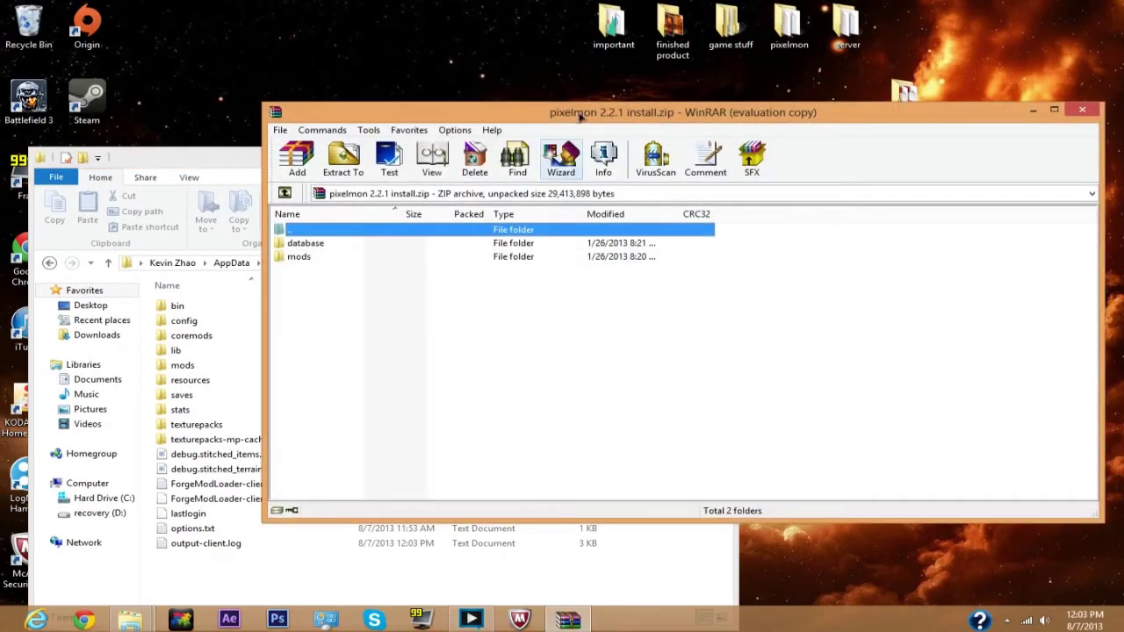
Dismiss the WinRAR licence reminder and copy the database and mods folders into .minecraft.
drag(580, 118, 682, 382)
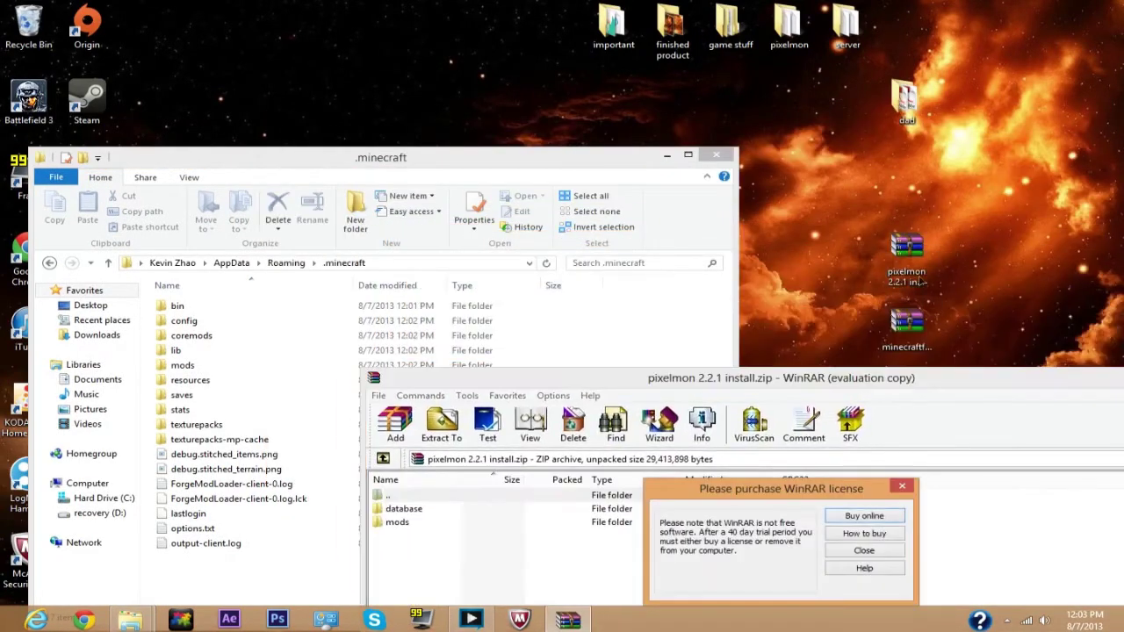
click(864, 551)
drag(953, 124, 1048, 180)
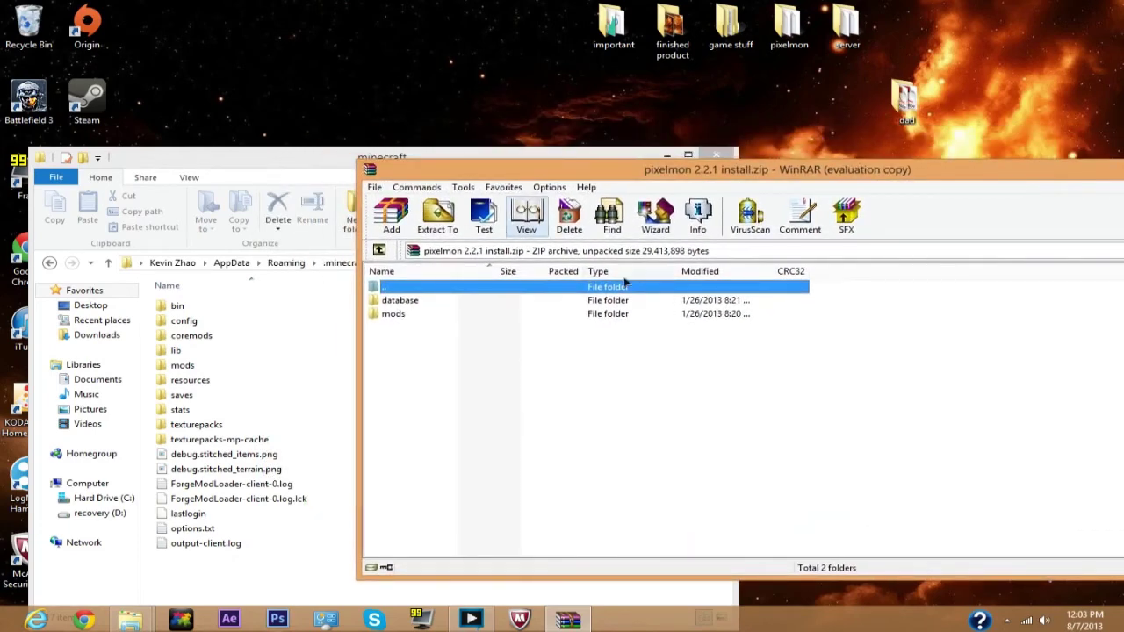
drag(436, 338, 776, 294)
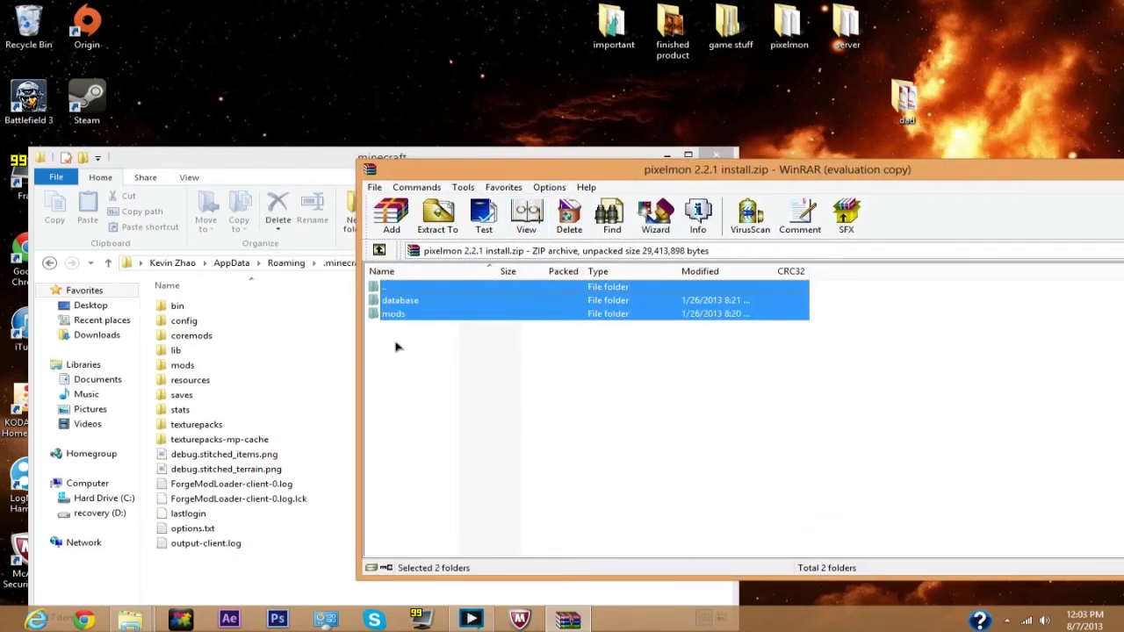
drag(477, 307, 205, 572)
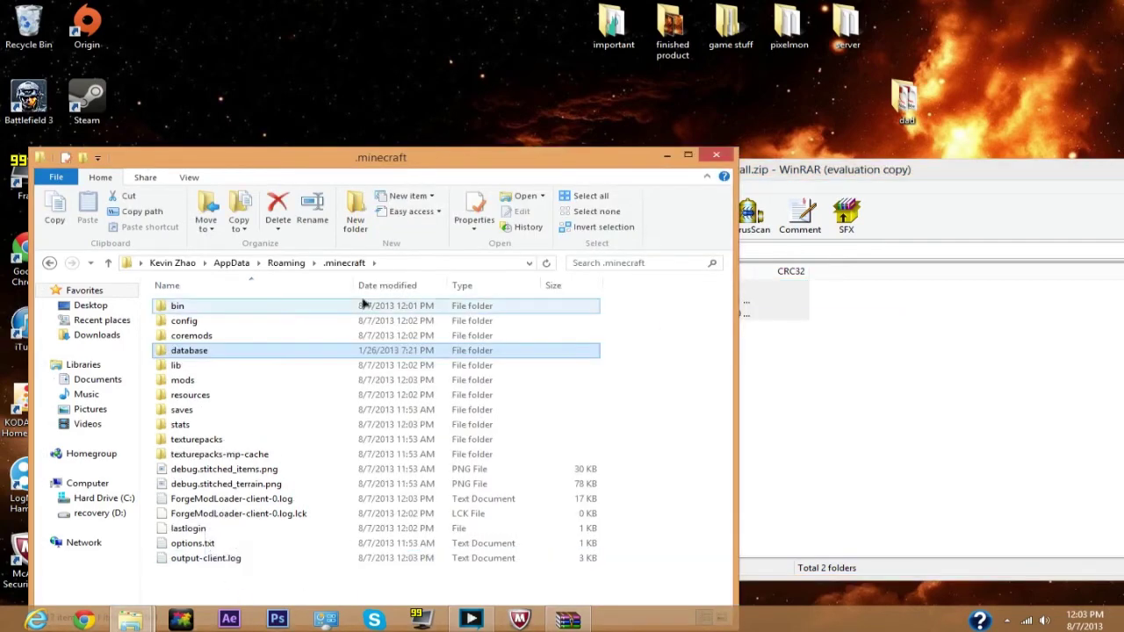
Close the .minecraft folder window and the WinRAR archive.
click(729, 158)
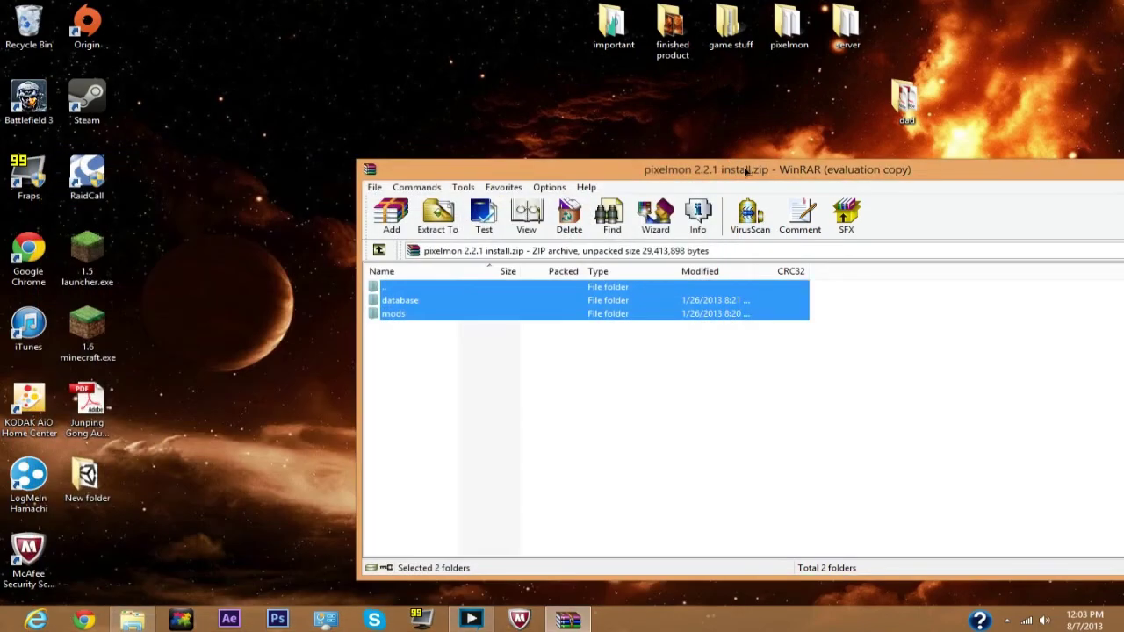
drag(784, 179, 355, 191)
click(749, 184)
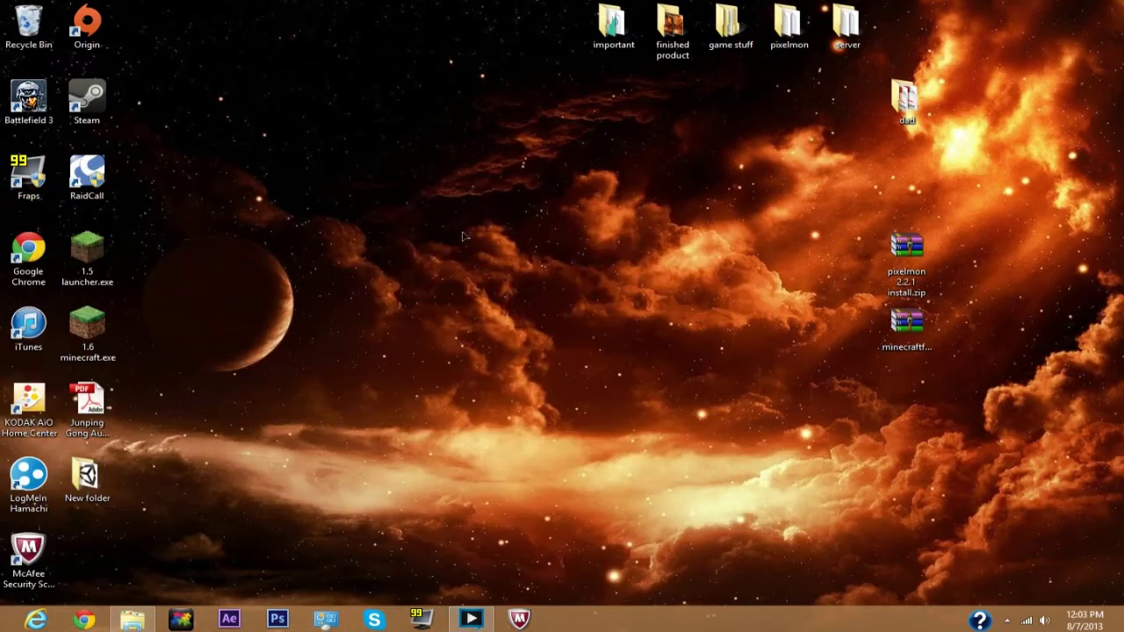
Launch '1.5 launcher.exe' from the desktop and log in to start Minecraft.
click(112, 278)
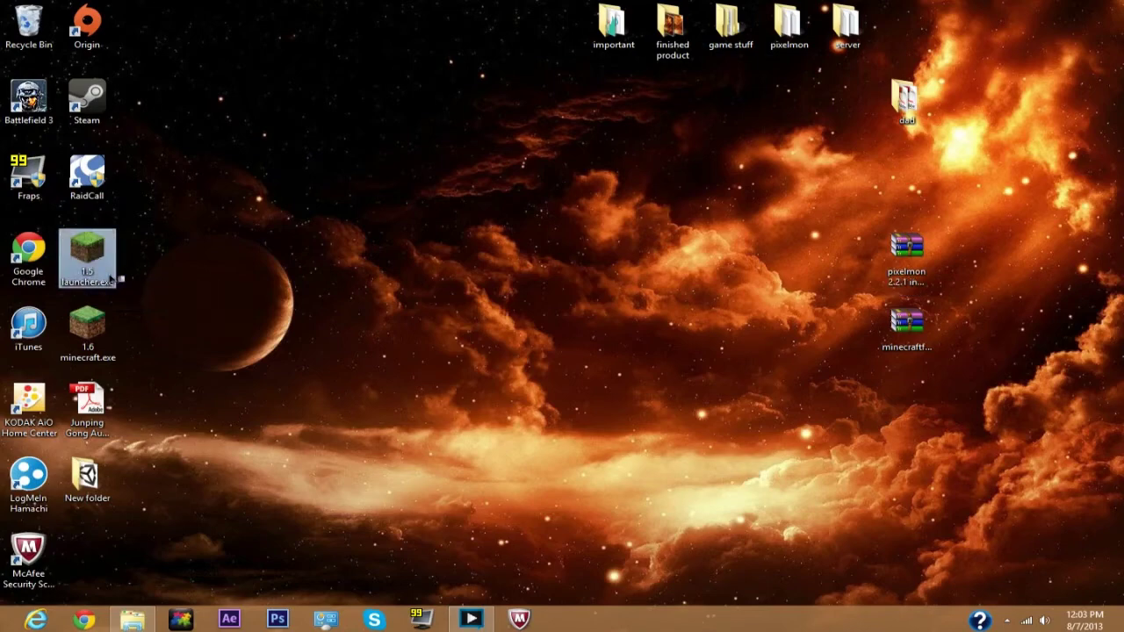
double_click(111, 279)
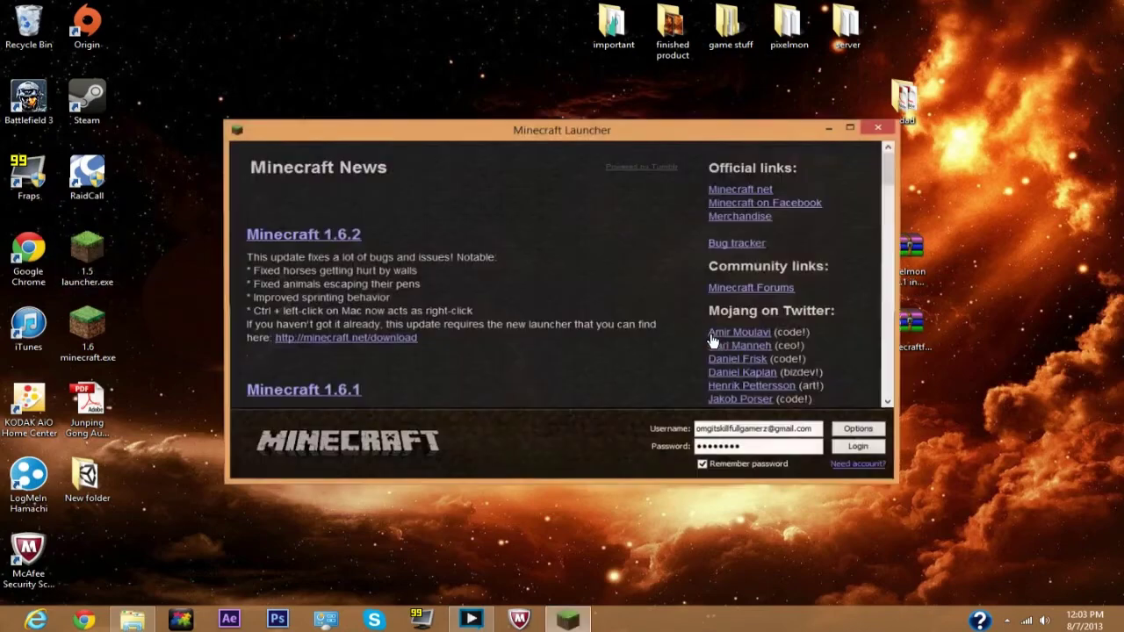
click(859, 448)
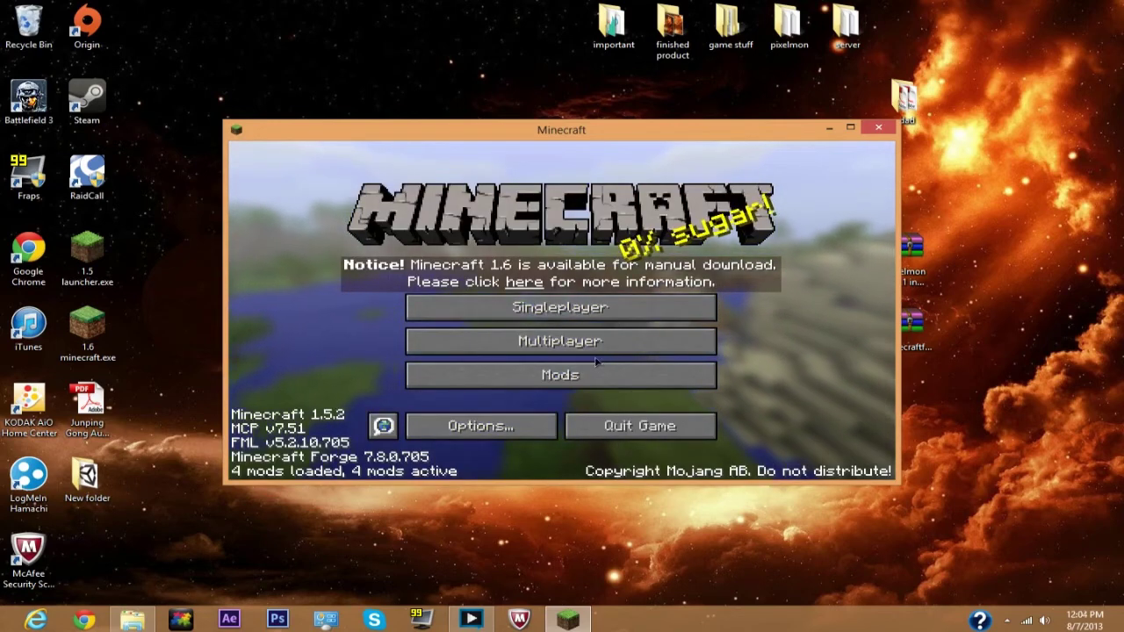
From Singleplayer, create a new Creative-mode world named 'Pixelmon'.
click(590, 347)
click(733, 459)
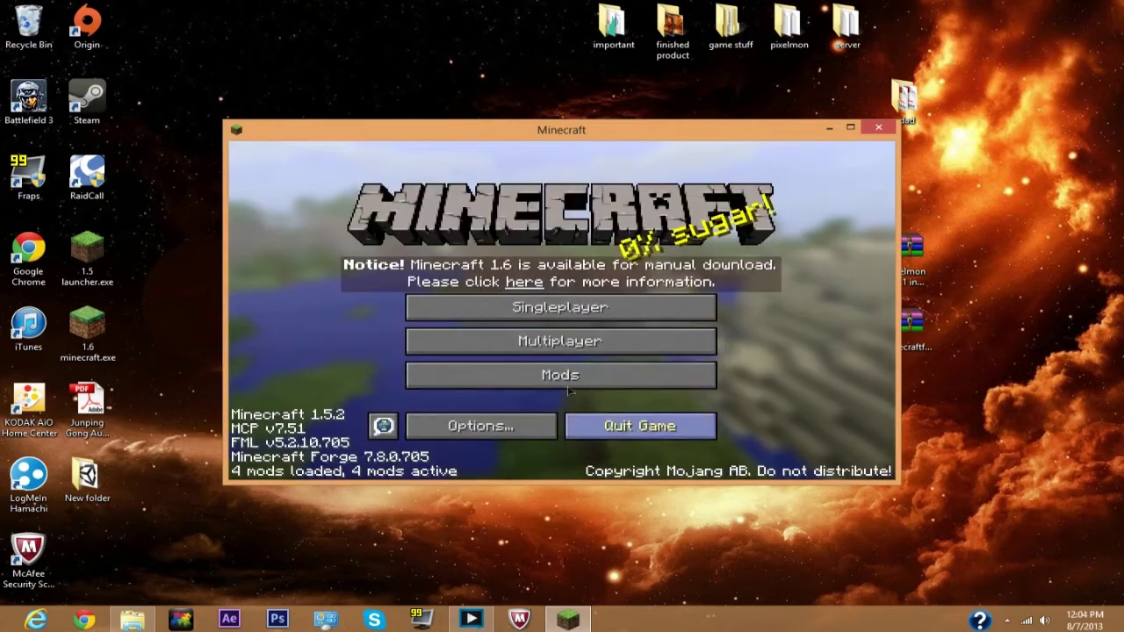
click(594, 317)
click(651, 420)
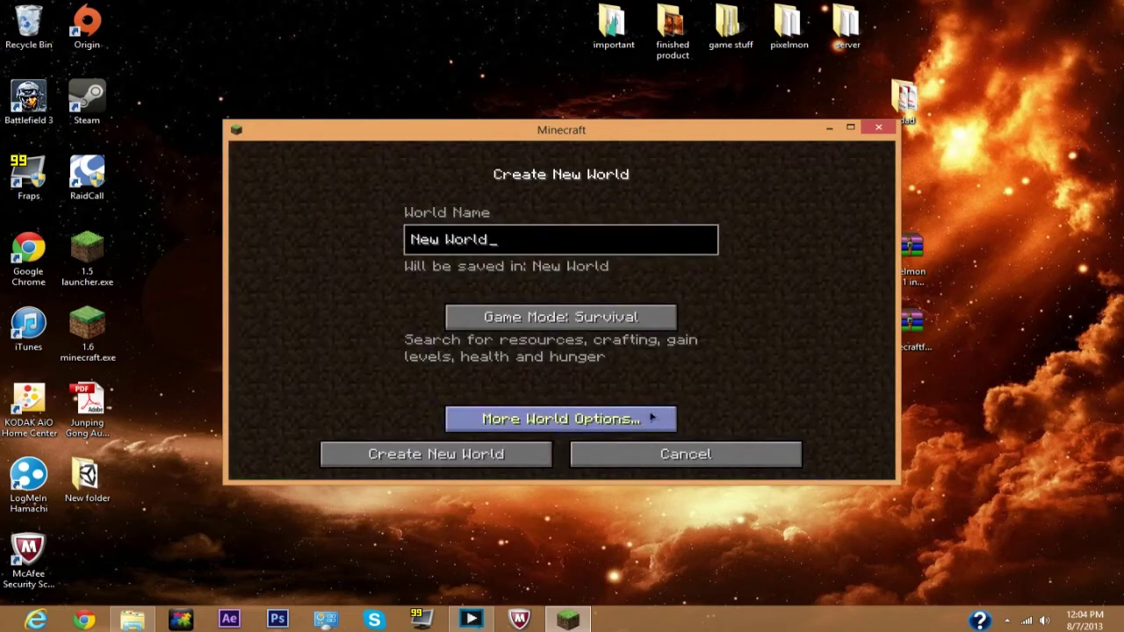
key(BackSpace)
key(BackSpace)
key(BackSpace)
key(BackSpace)
key(BackSpace)
key(BackSpace)
key(BackSpace)
key(BackSpace)
key(BackSpace)
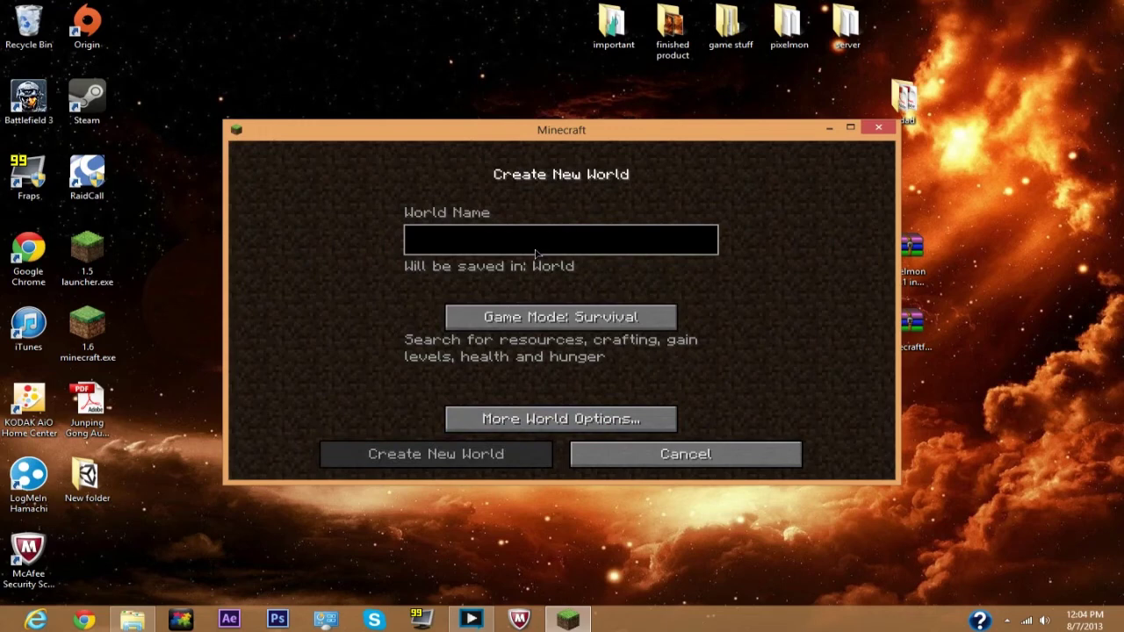
text(Pixelmon)
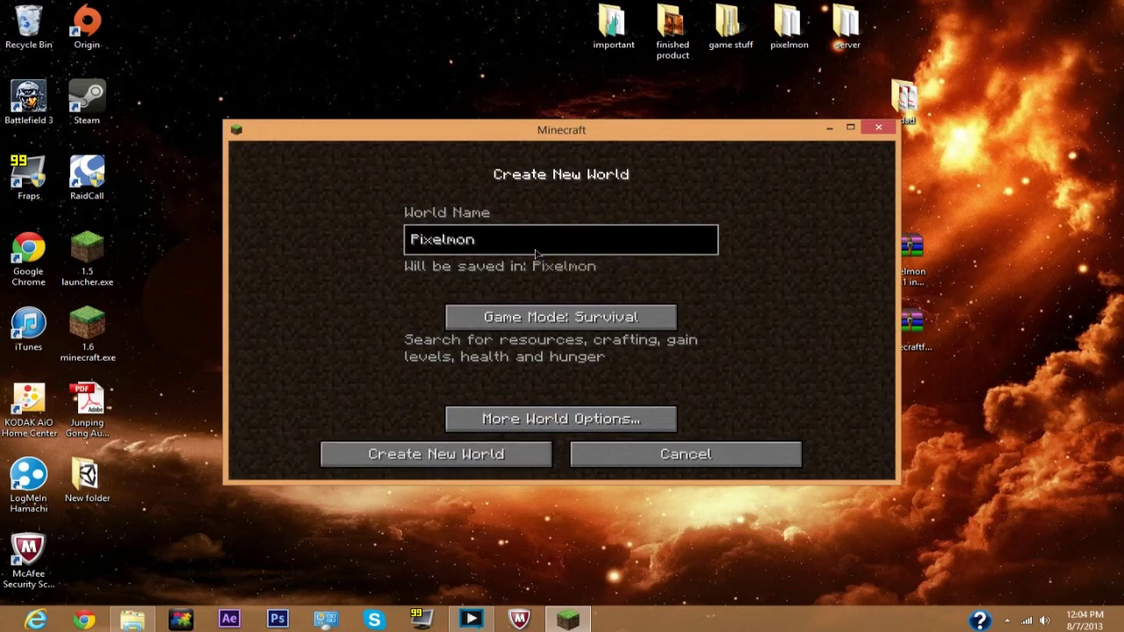
text( tut)
click(580, 319)
click(483, 465)
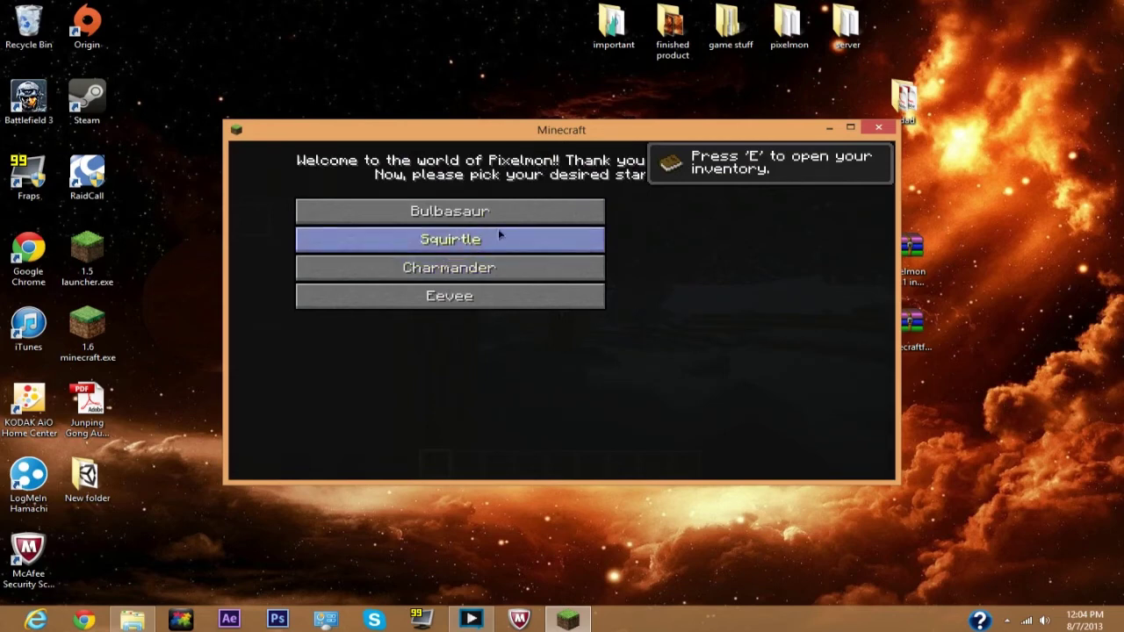
Pick Squirtle as the starter Pokémon.
click(443, 239)
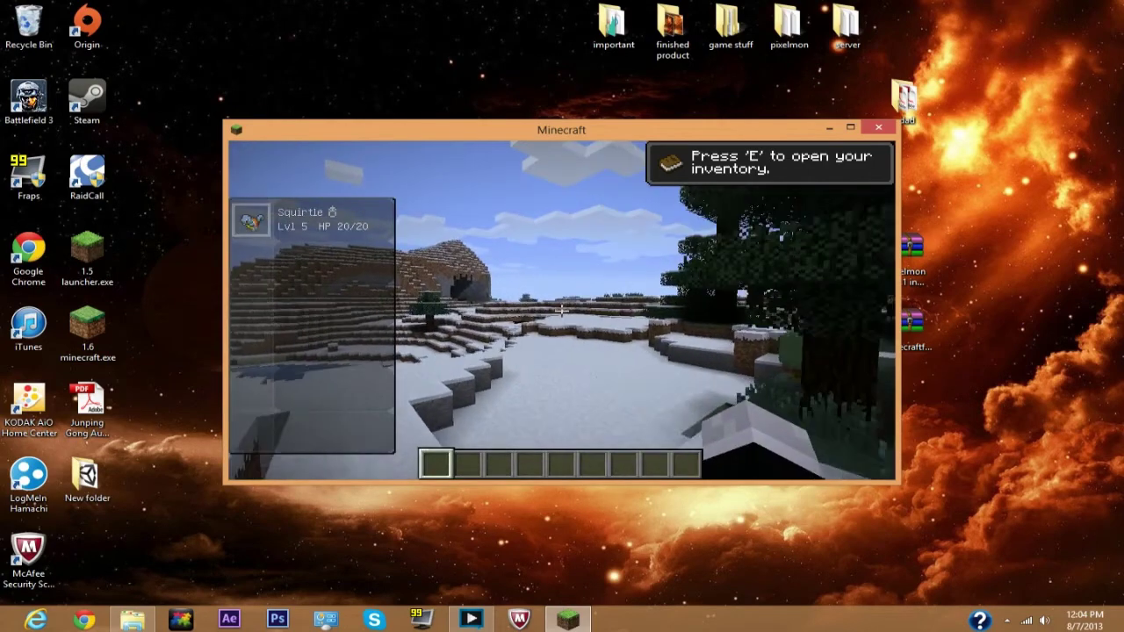
key(e)
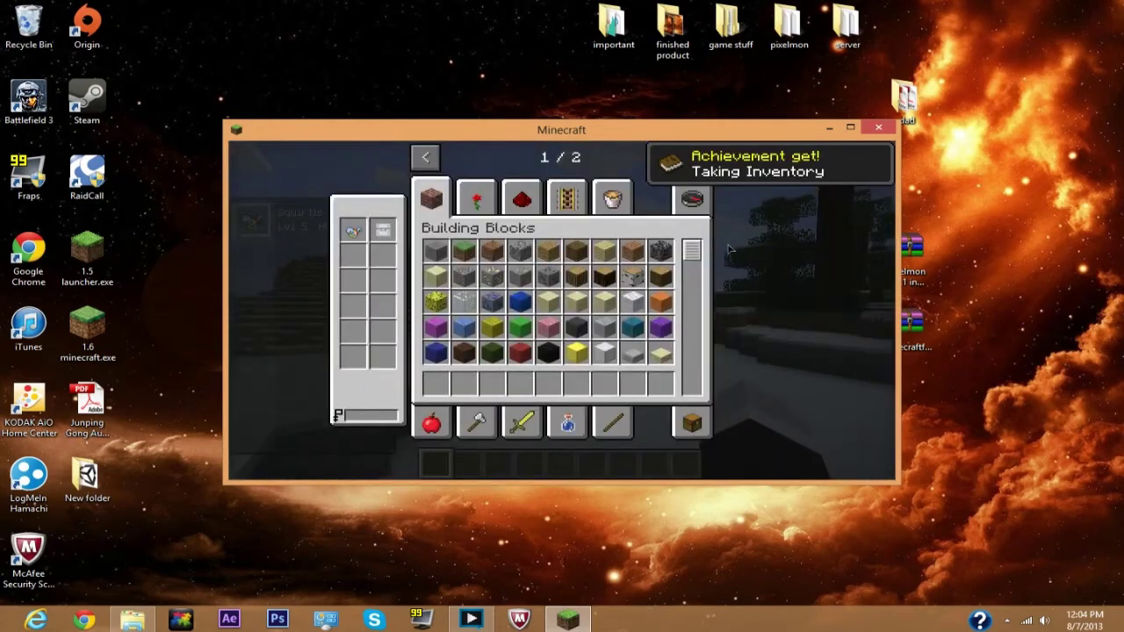
key(e)
key(e)
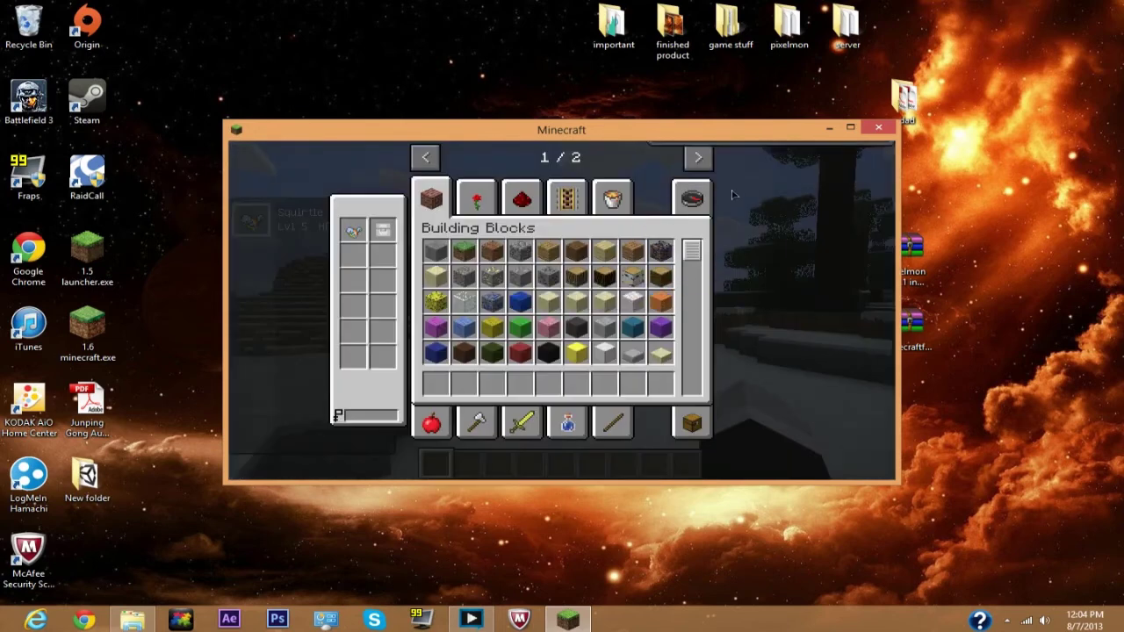
Browse the creative inventory's second tab page, viewing the Restoration and Natural item tabs.
click(705, 161)
click(425, 159)
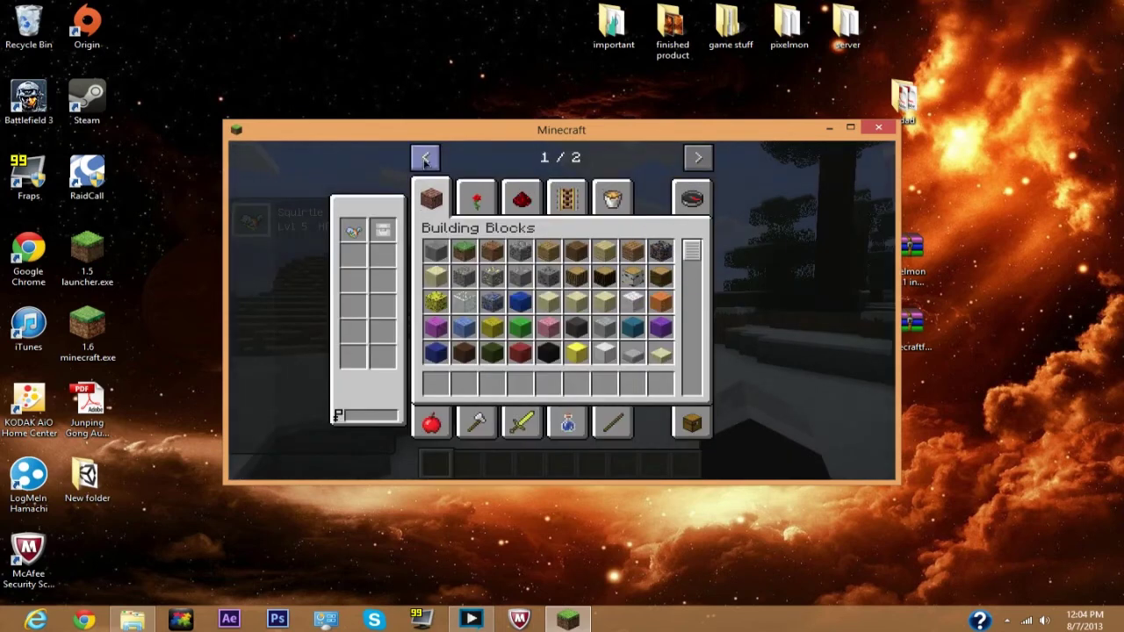
scroll(627, 312, down, 5)
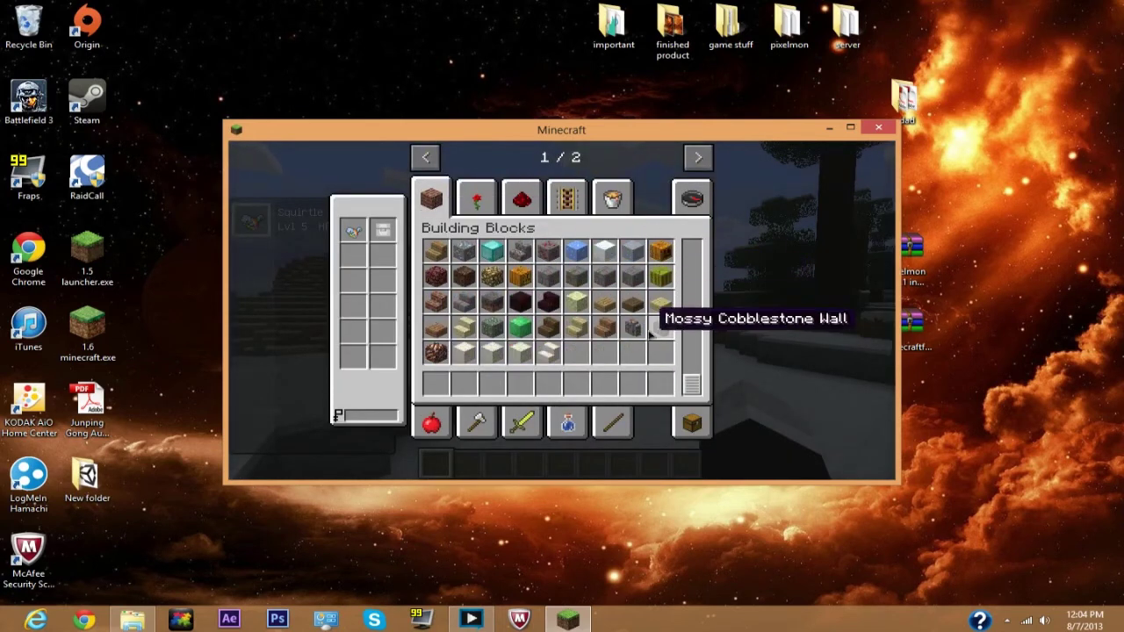
click(694, 170)
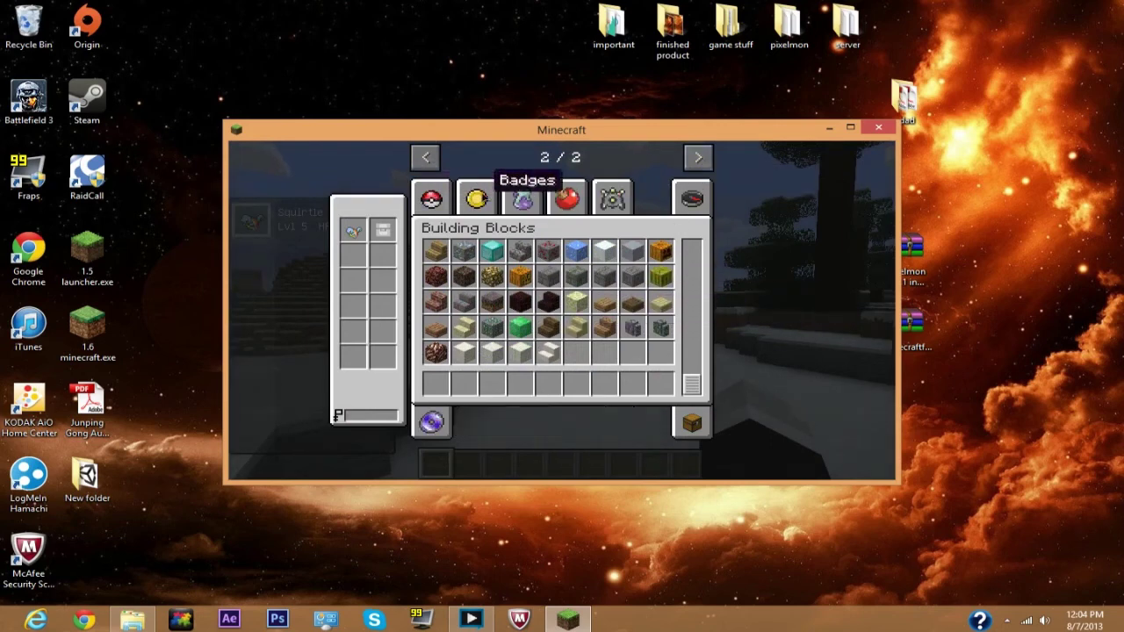
click(521, 198)
click(580, 200)
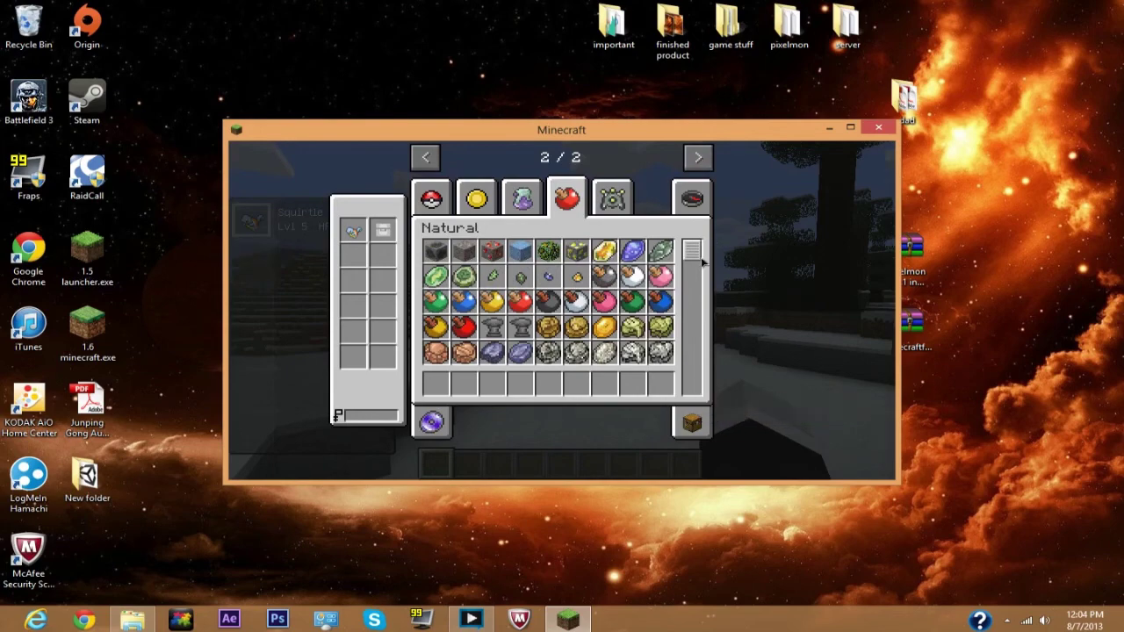
key(e)
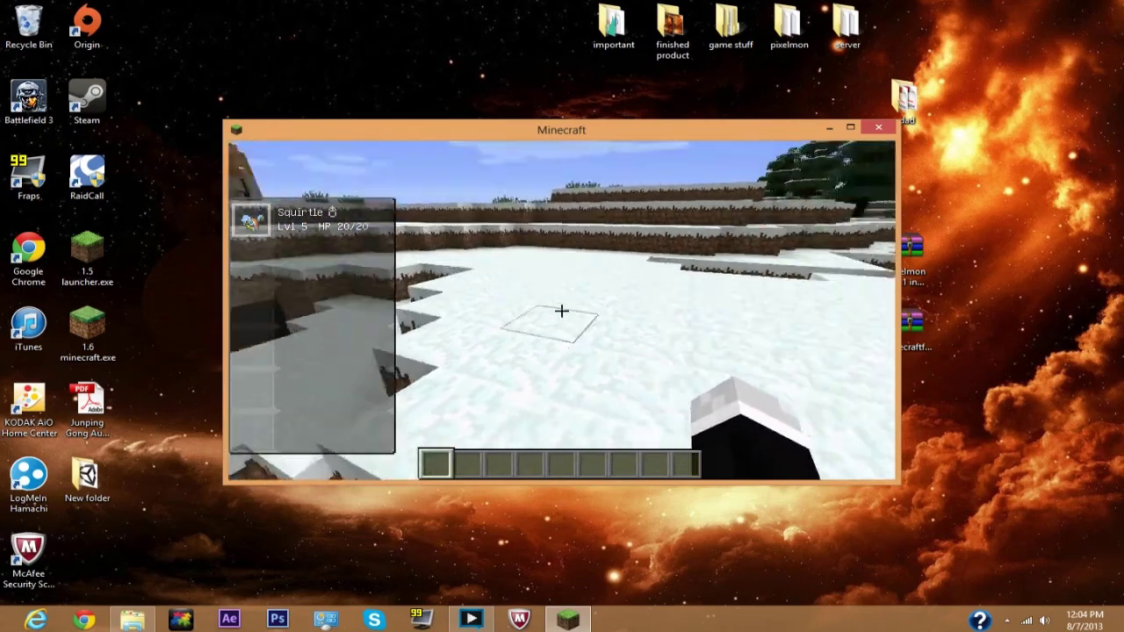
key(r)
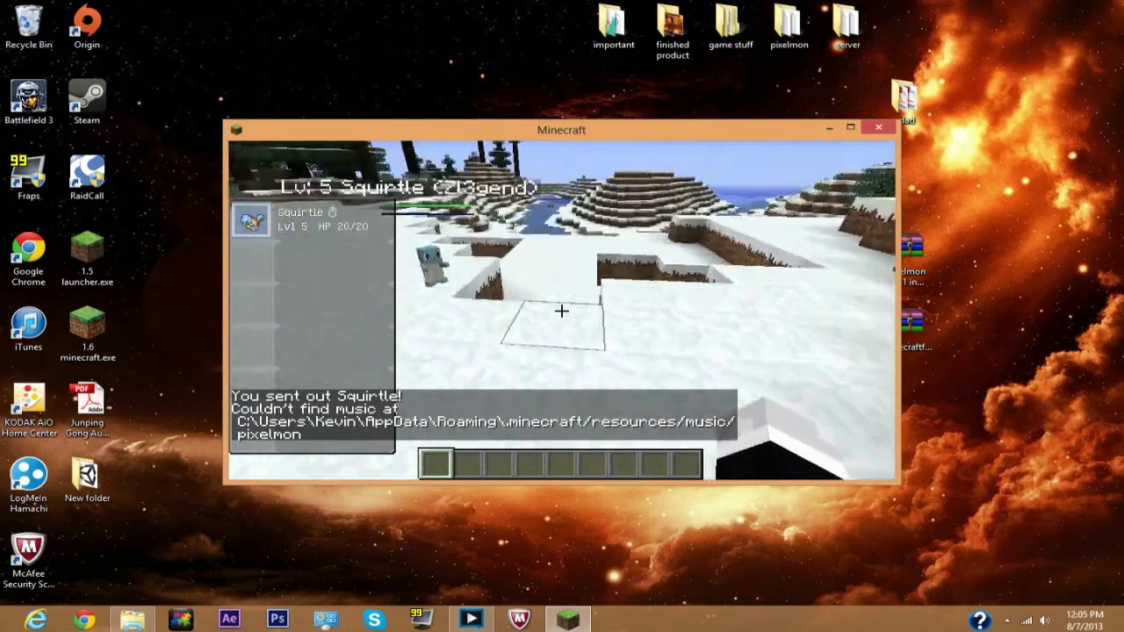
key(r)
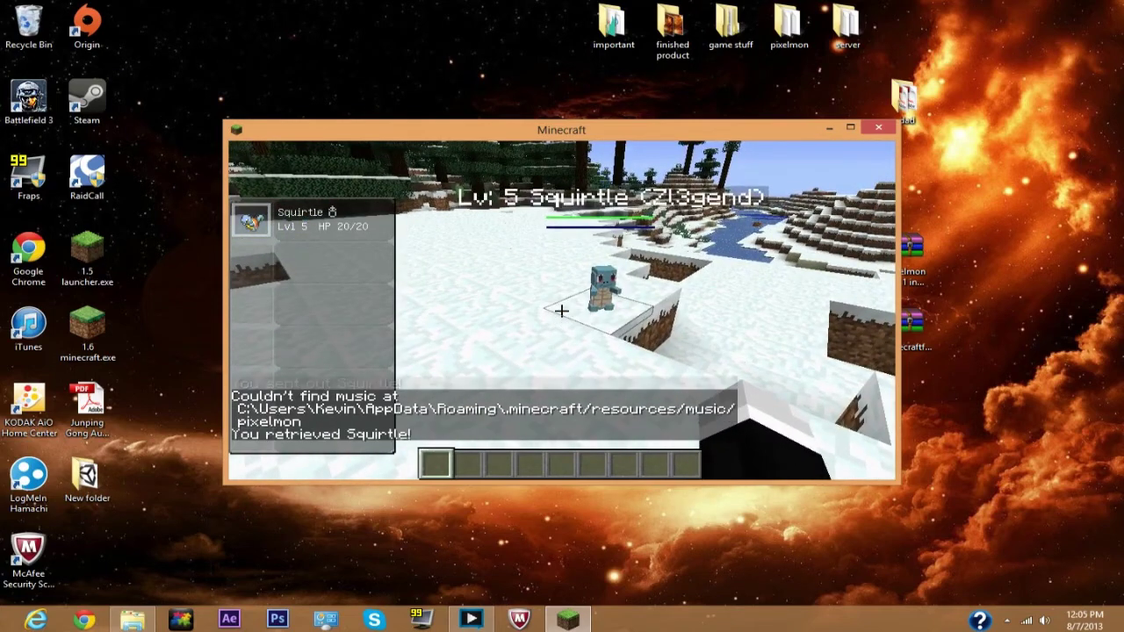
key(e)
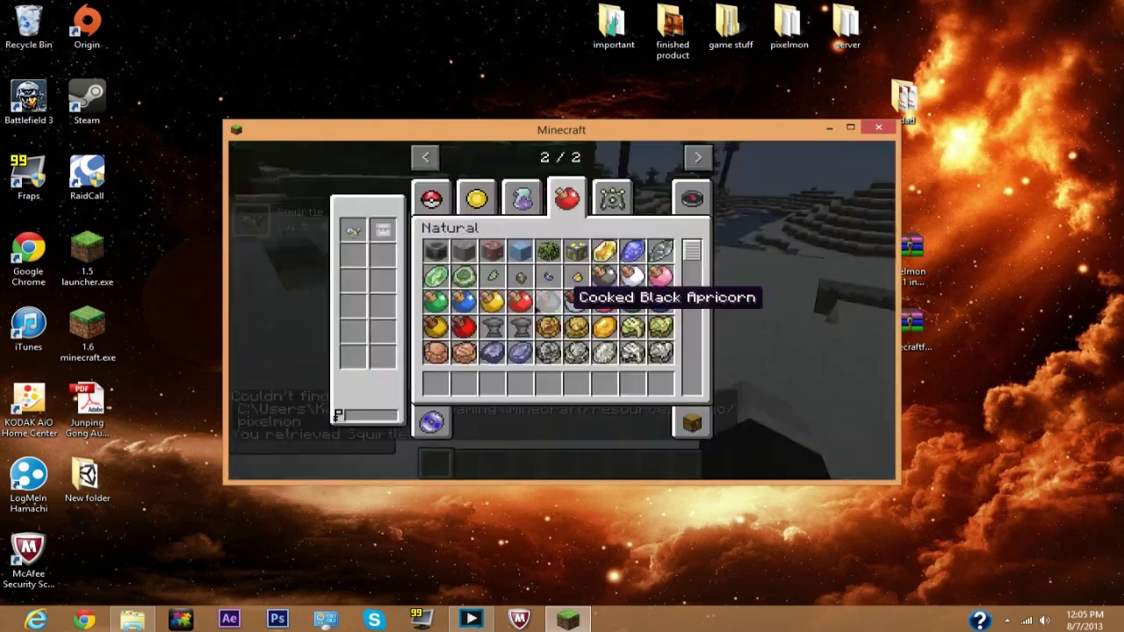
key(e)
key(e)
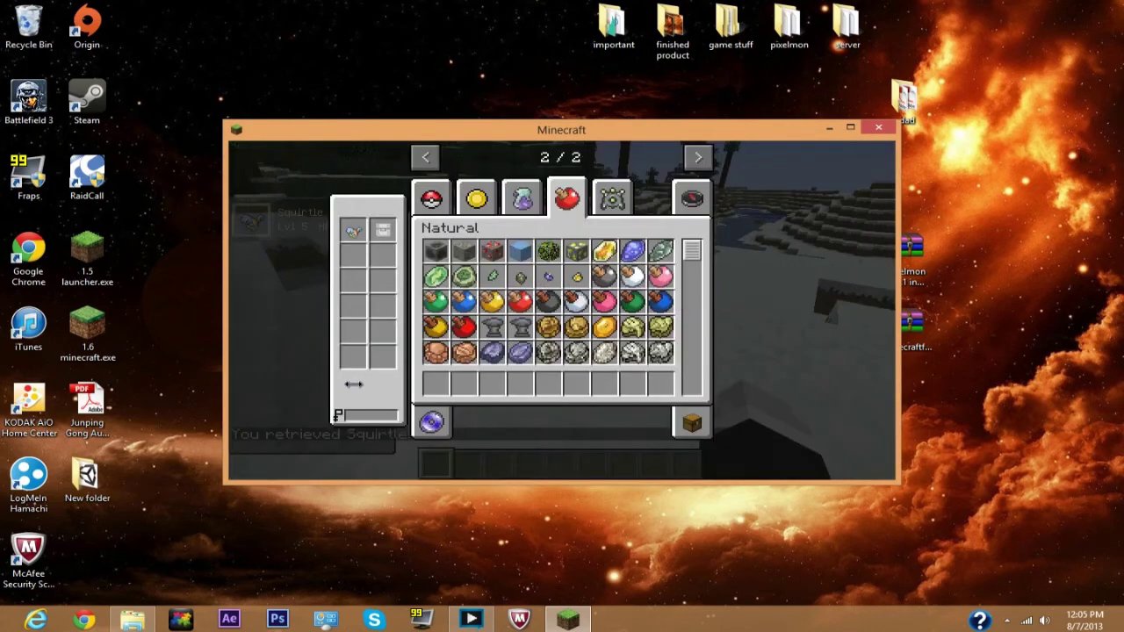
key(e)
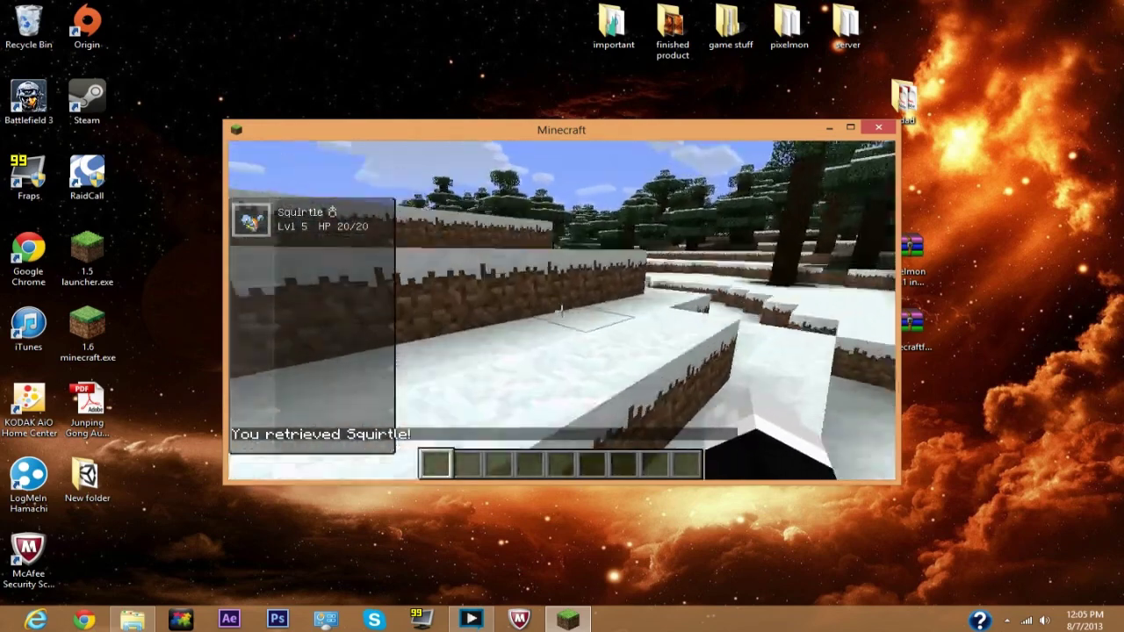